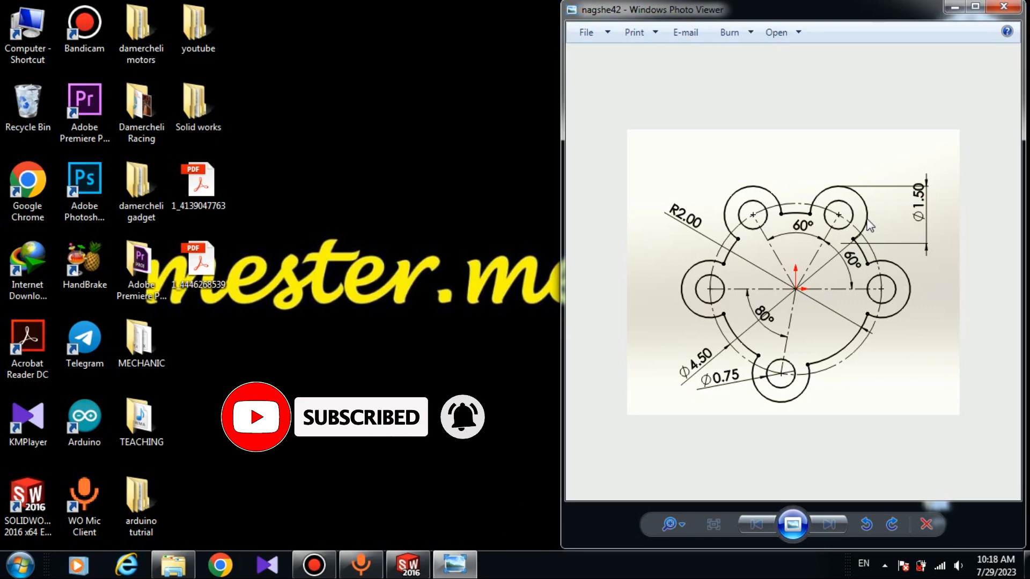
- Switch to SOLIDWORKS, create a new part document and maximize its window
{"action": "left_click", "coordinate": [410, 567]}
{"action": "left_click", "coordinate": [62, 456]}
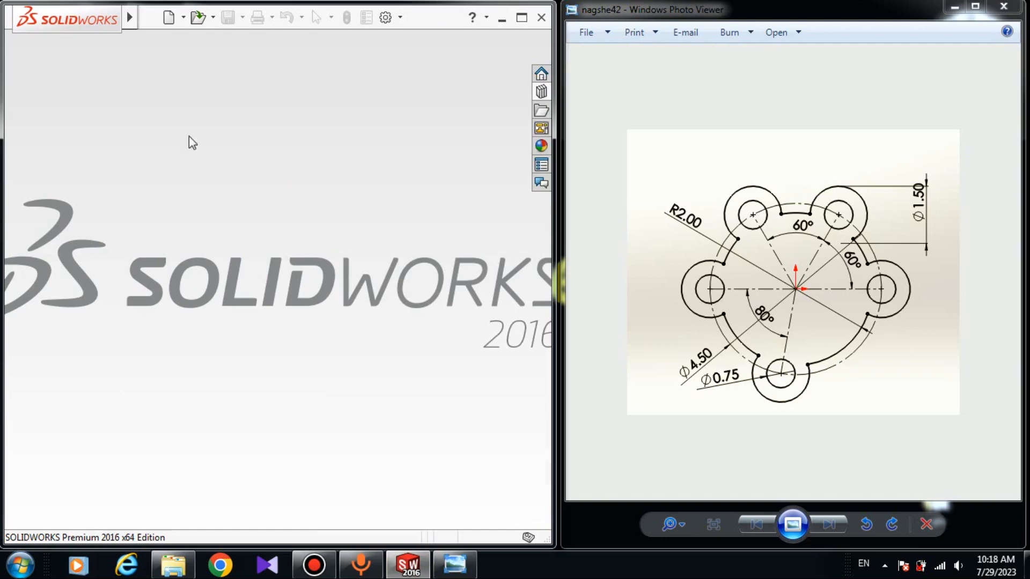
{"action": "left_click", "coordinate": [168, 18]}
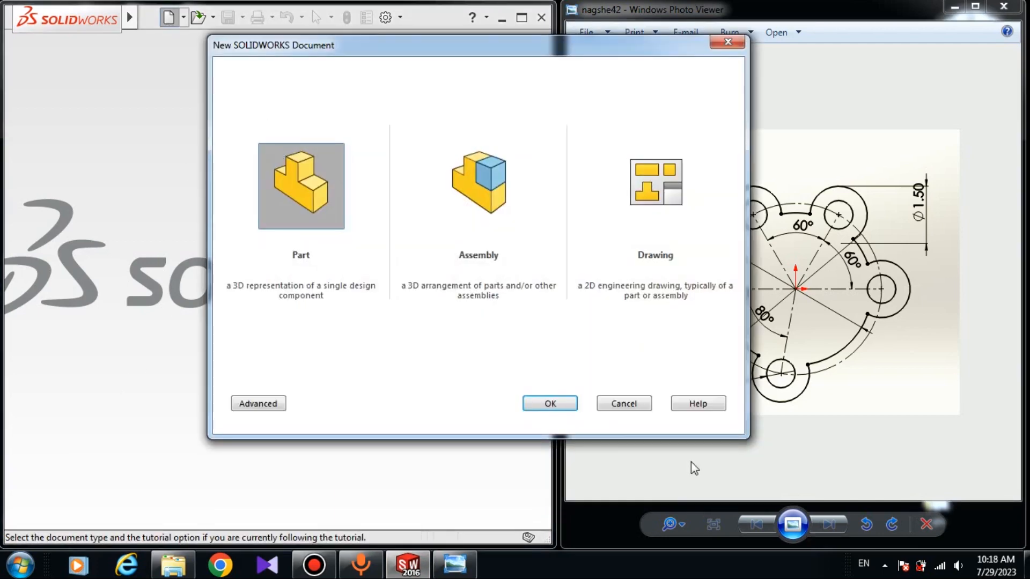
{"action": "left_click", "coordinate": [550, 402]}
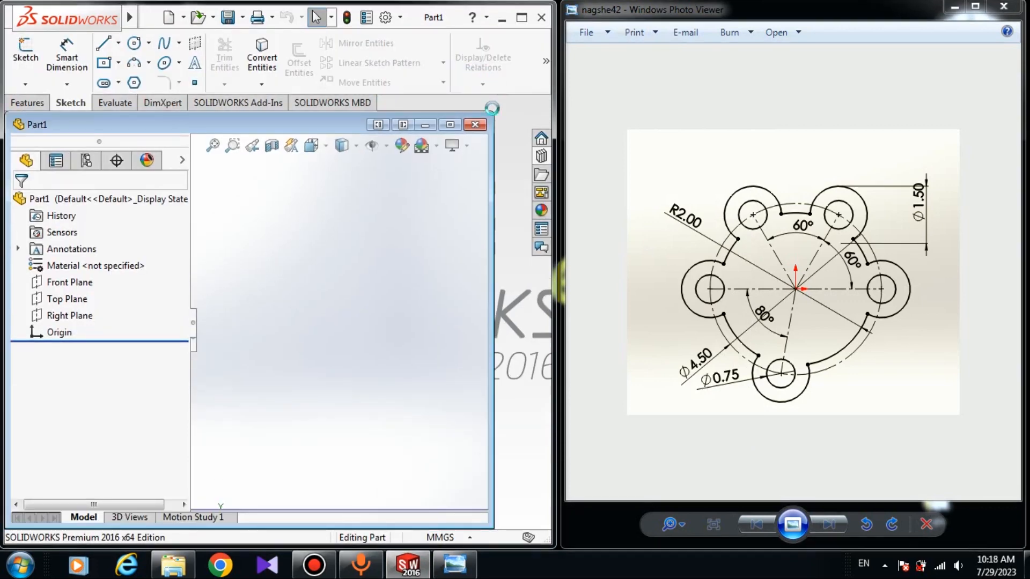
{"action": "left_click", "coordinate": [455, 124]}
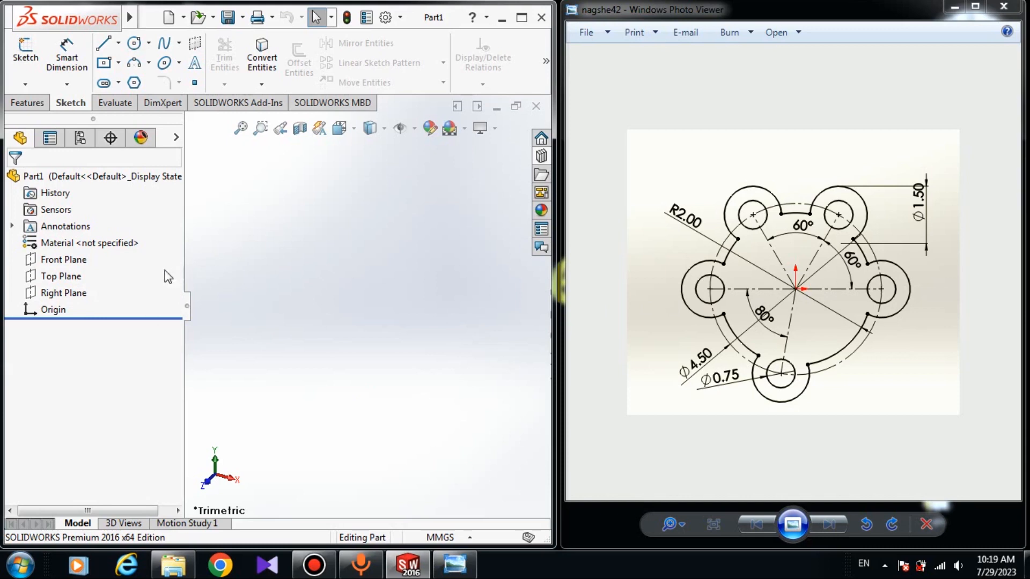
- Start a sketch on the Front Plane and draw a construction circle about 88 mm in radius centred on the origin
{"action": "left_click", "coordinate": [80, 260]}
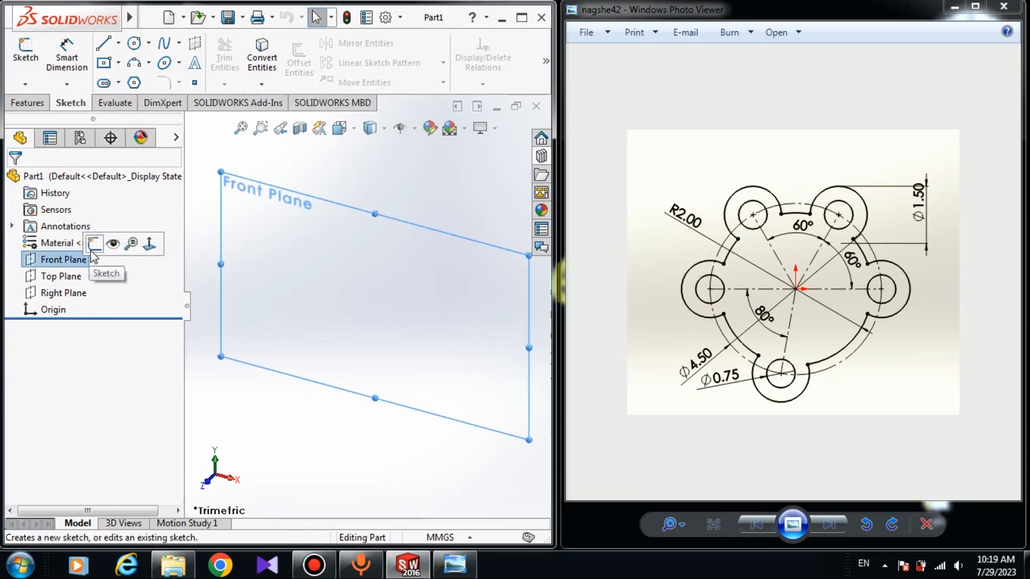
{"action": "left_click", "coordinate": [94, 246]}
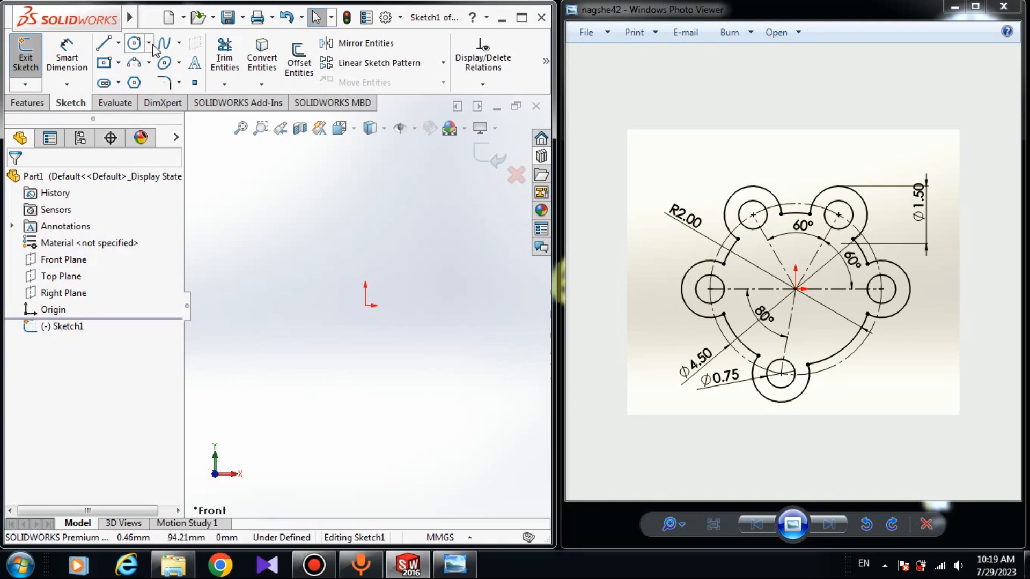
{"action": "left_click", "coordinate": [133, 45]}
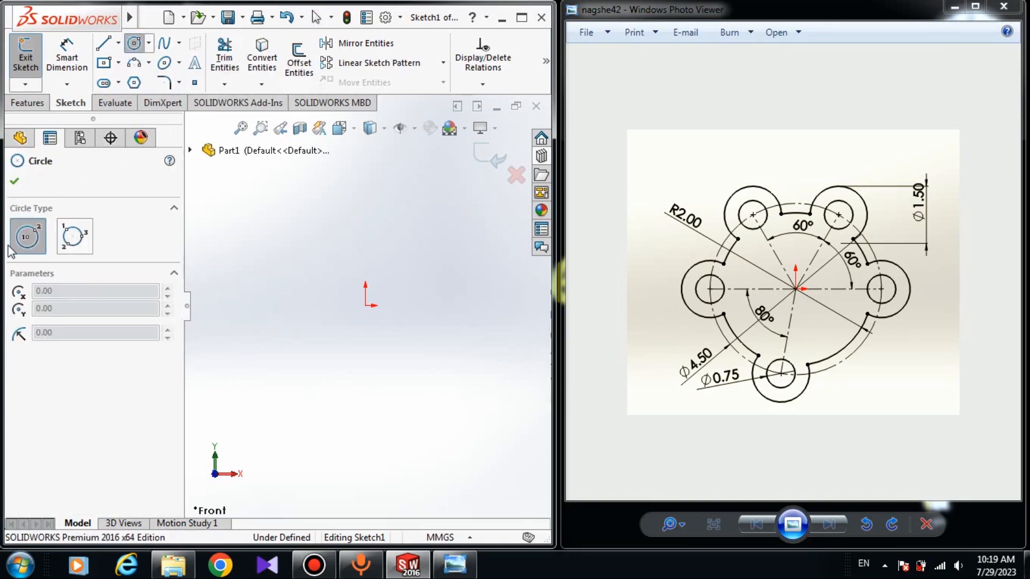
{"action": "left_click", "coordinate": [365, 305]}
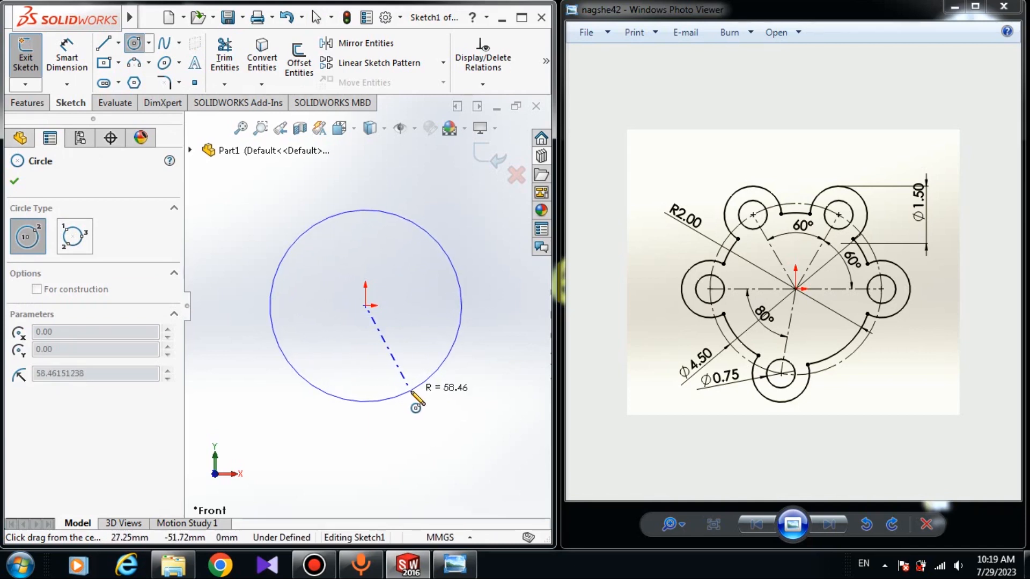
{"action": "left_click", "coordinate": [449, 422]}
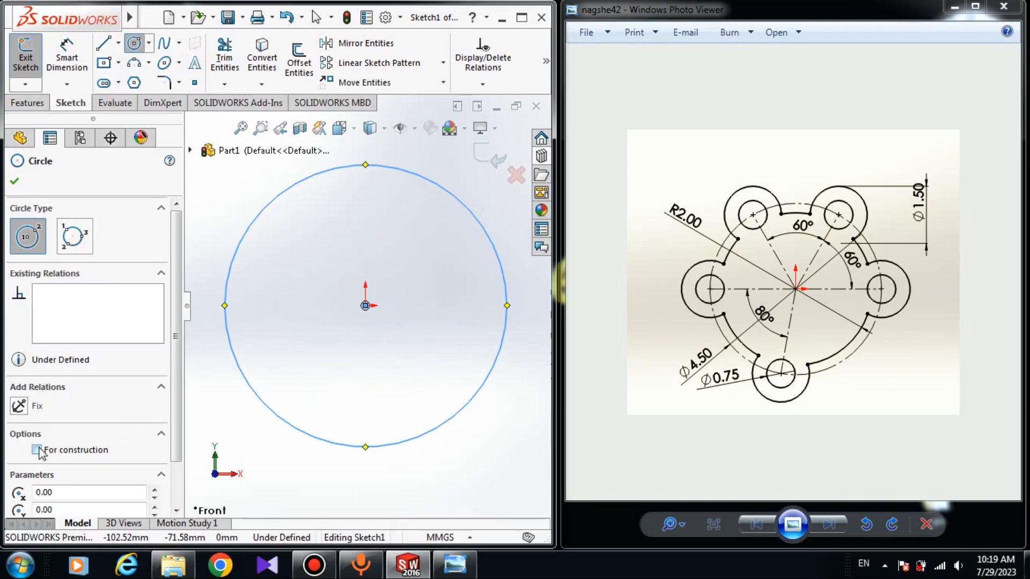
{"action": "left_click", "coordinate": [36, 450]}
{"action": "left_click", "coordinate": [14, 180]}
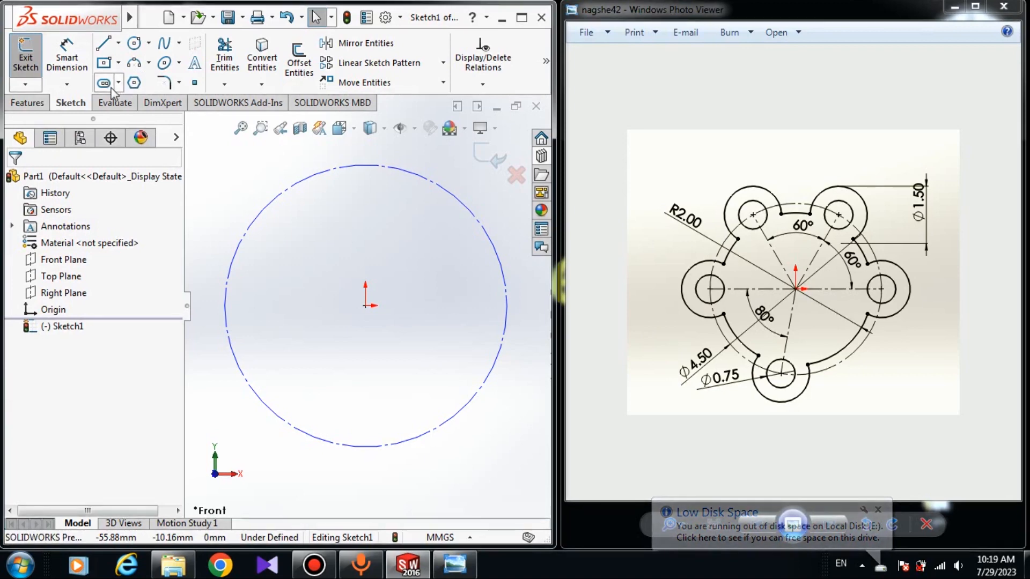
- Exit the sketch and delete it from the part
{"action": "left_click", "coordinate": [25, 53]}
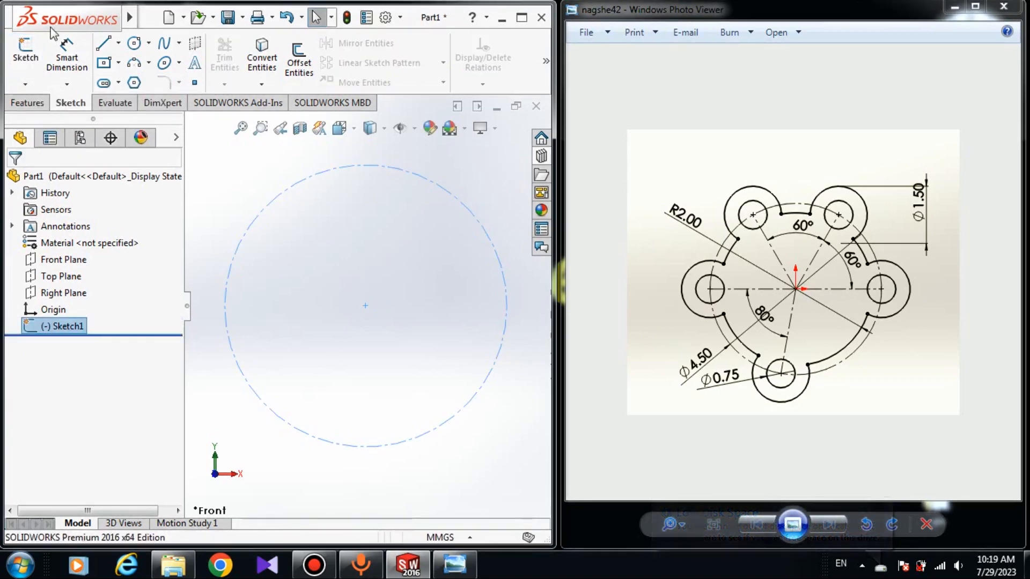
{"action": "right_click", "coordinate": [65, 337]}
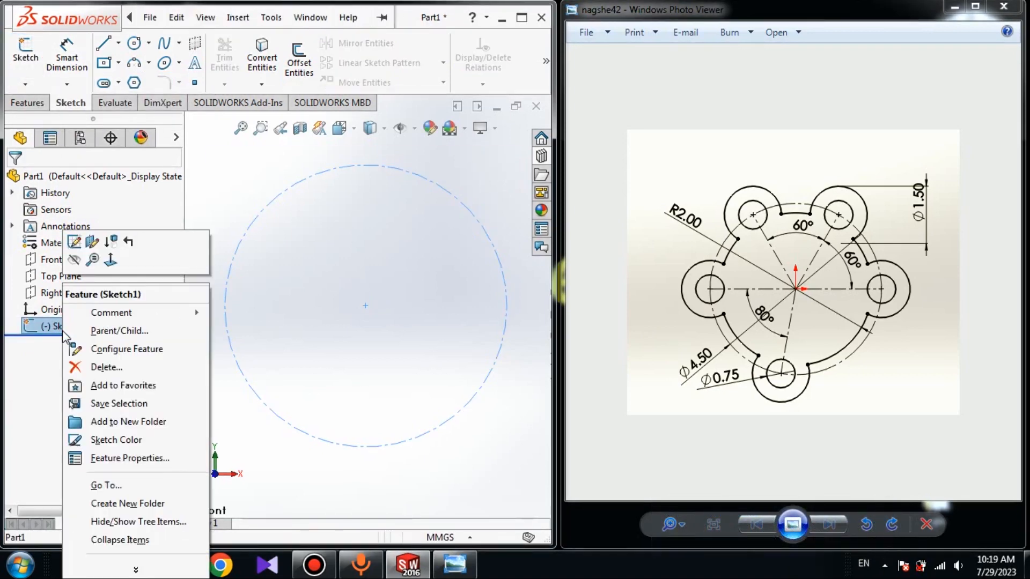
{"action": "left_click", "coordinate": [134, 372]}
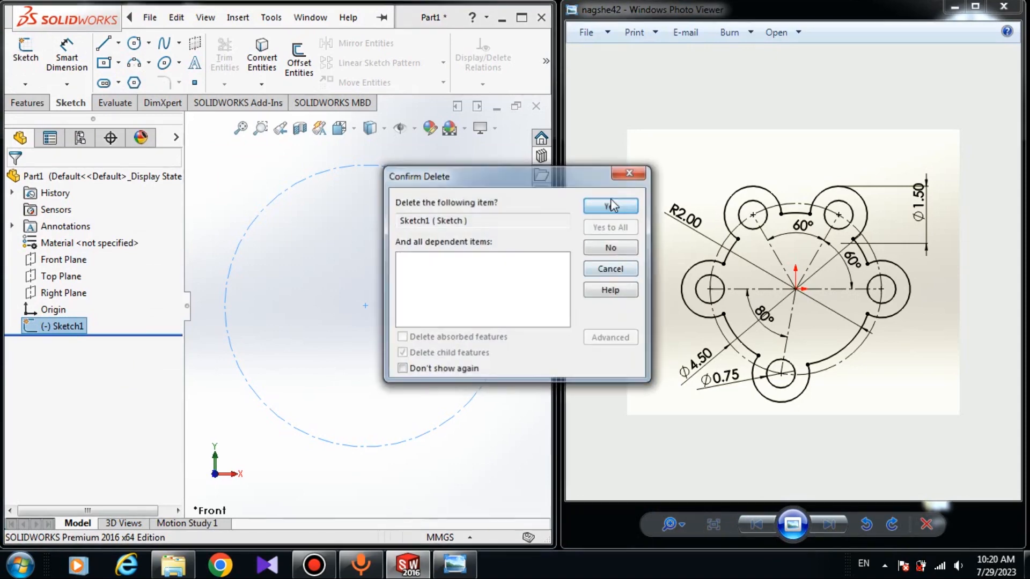
{"action": "left_click", "coordinate": [614, 203]}
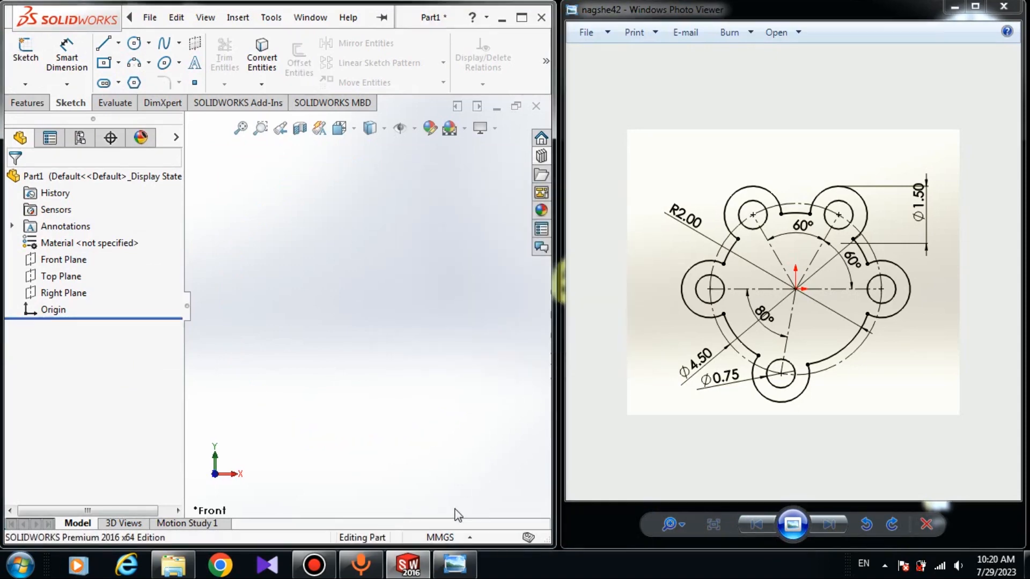
- Set the unit system to IPS (inch, pound, second) and start a sketch on the Front Plane
{"action": "left_click", "coordinate": [452, 538]}
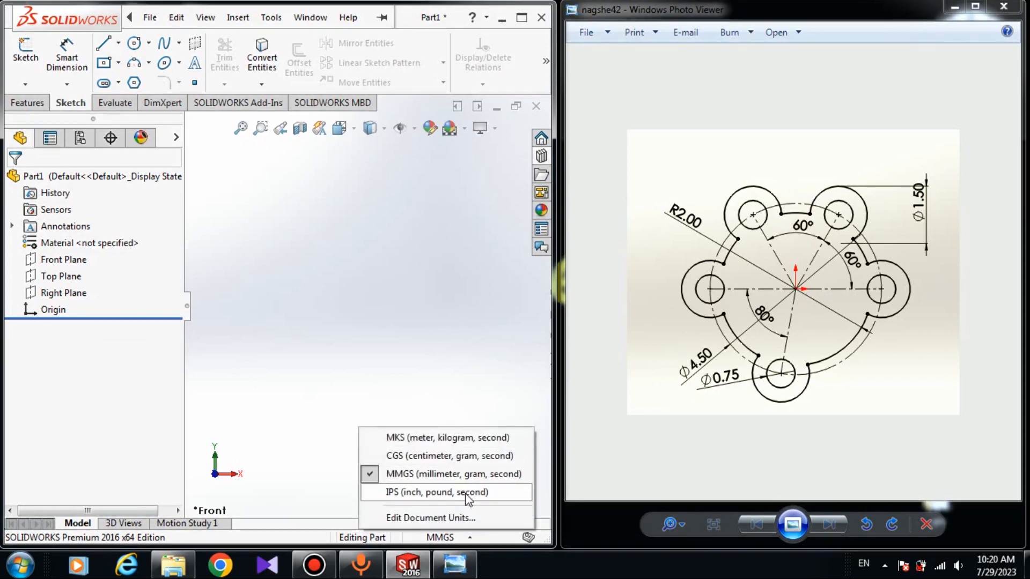
{"action": "left_click", "coordinate": [433, 492]}
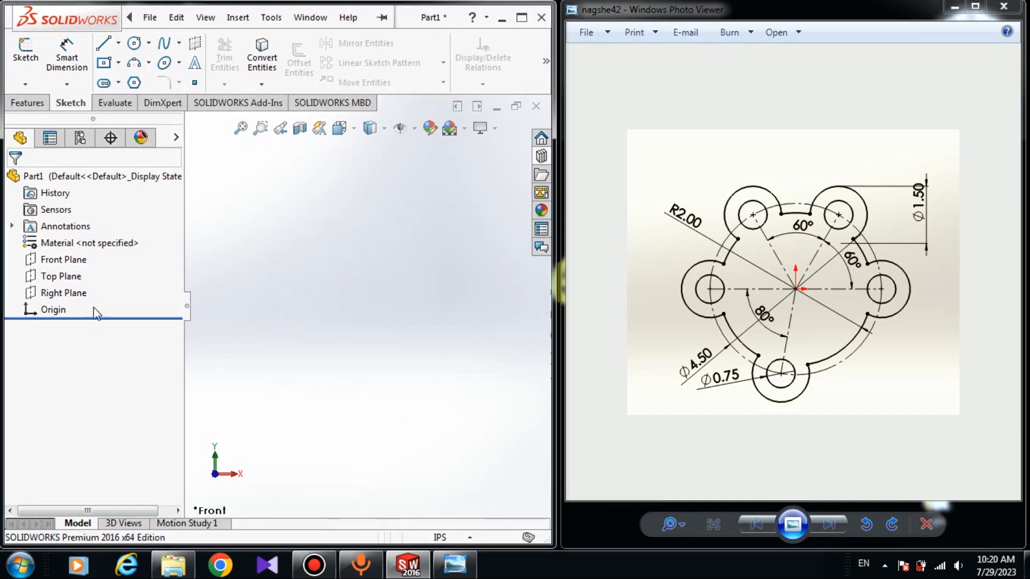
{"action": "left_click", "coordinate": [85, 260]}
{"action": "left_click", "coordinate": [105, 241]}
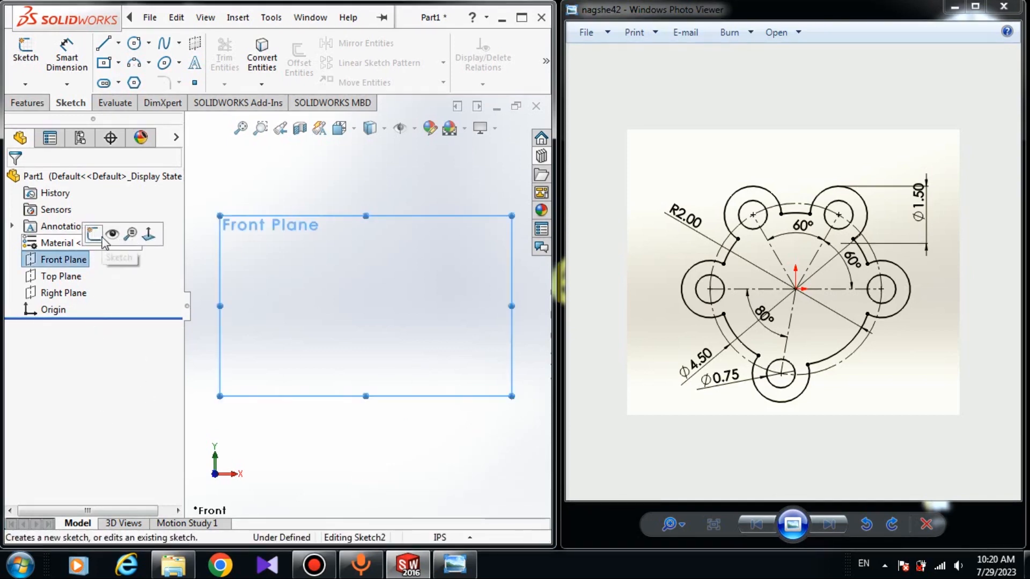
- Draw a construction circle about 4.85 in in diameter centred on the origin
{"action": "left_click", "coordinate": [134, 43]}
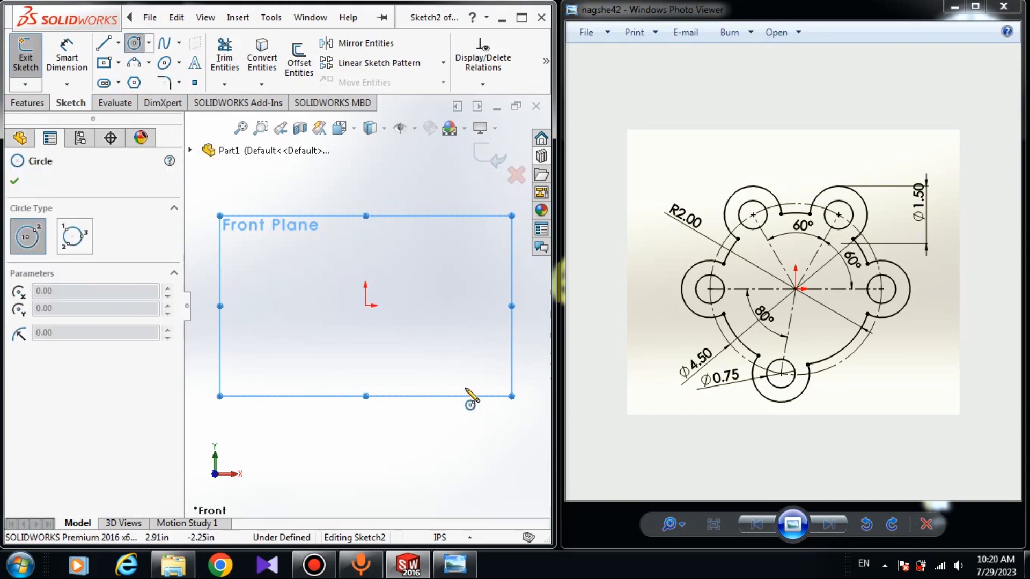
{"action": "left_click", "coordinate": [365, 306]}
{"action": "left_click", "coordinate": [404, 399]}
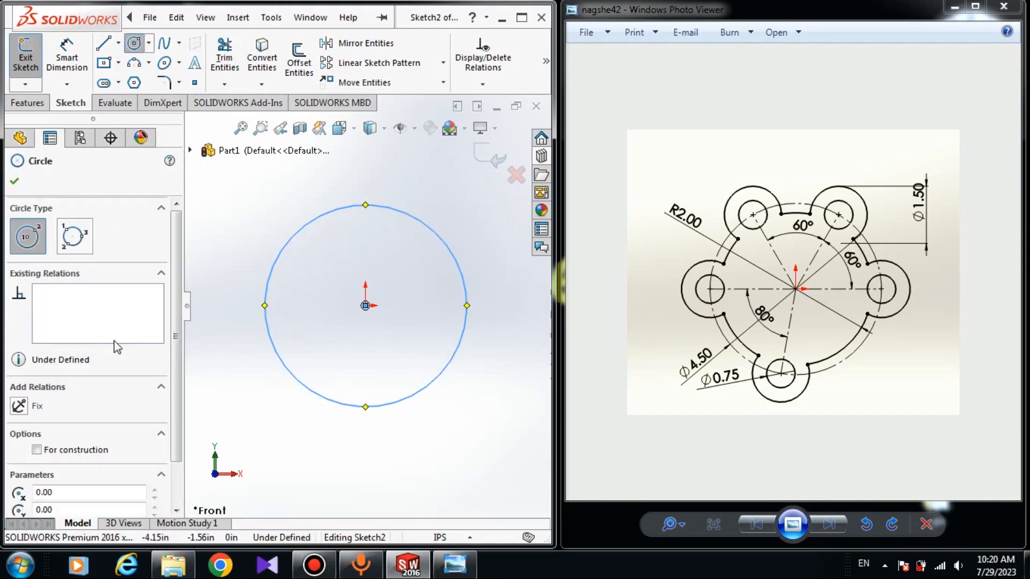
{"action": "left_click", "coordinate": [36, 450]}
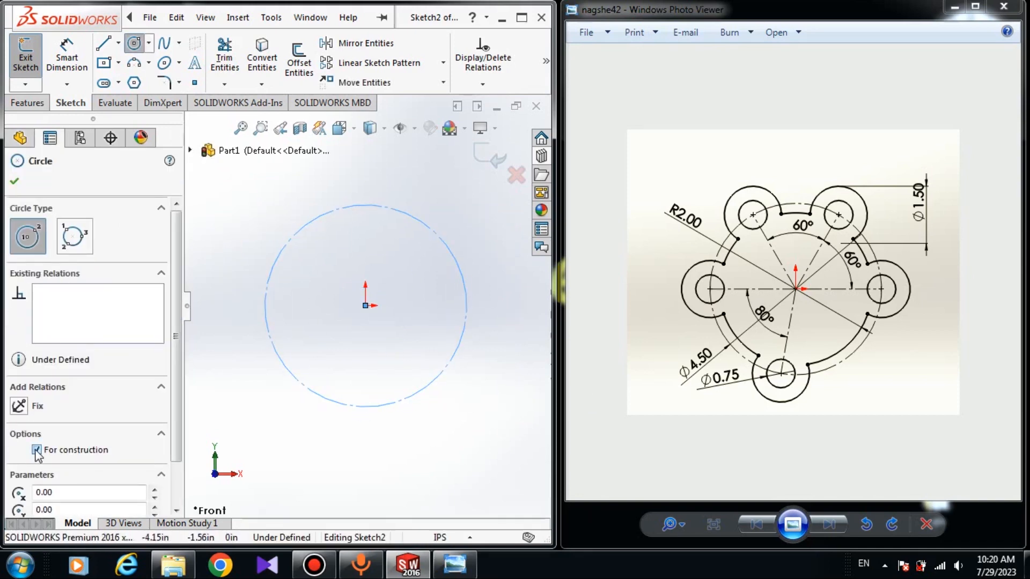
{"action": "left_click", "coordinate": [15, 181]}
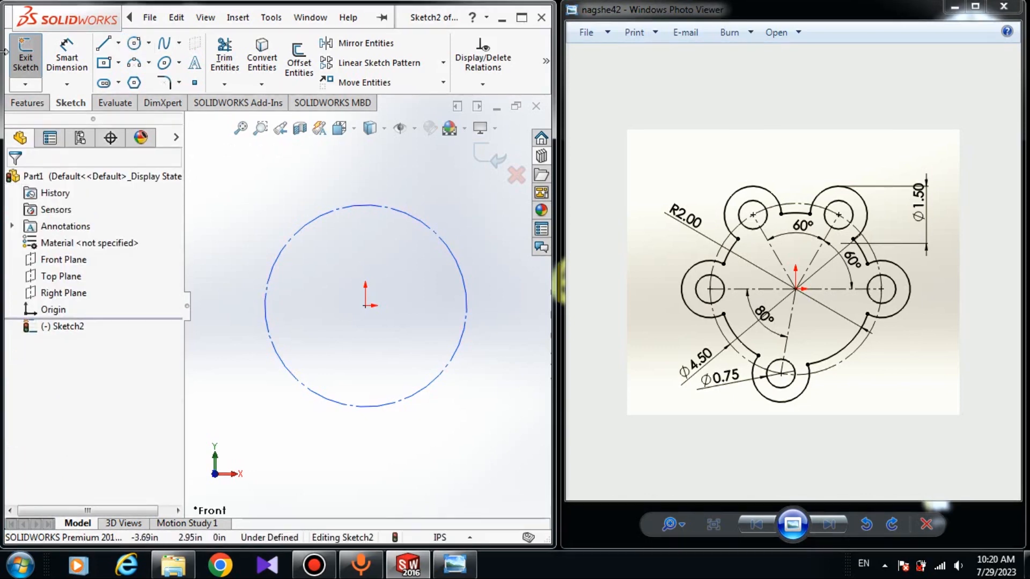
- Dimension the construction circle's diameter to 4.5 in using Smart Dimension
{"action": "left_click", "coordinate": [87, 67]}
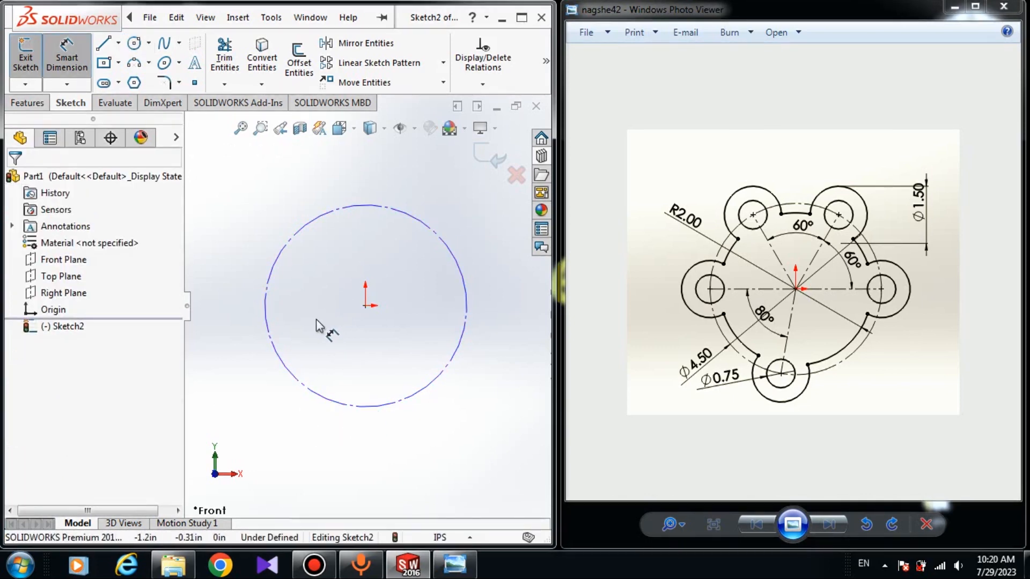
{"action": "left_click", "coordinate": [342, 406]}
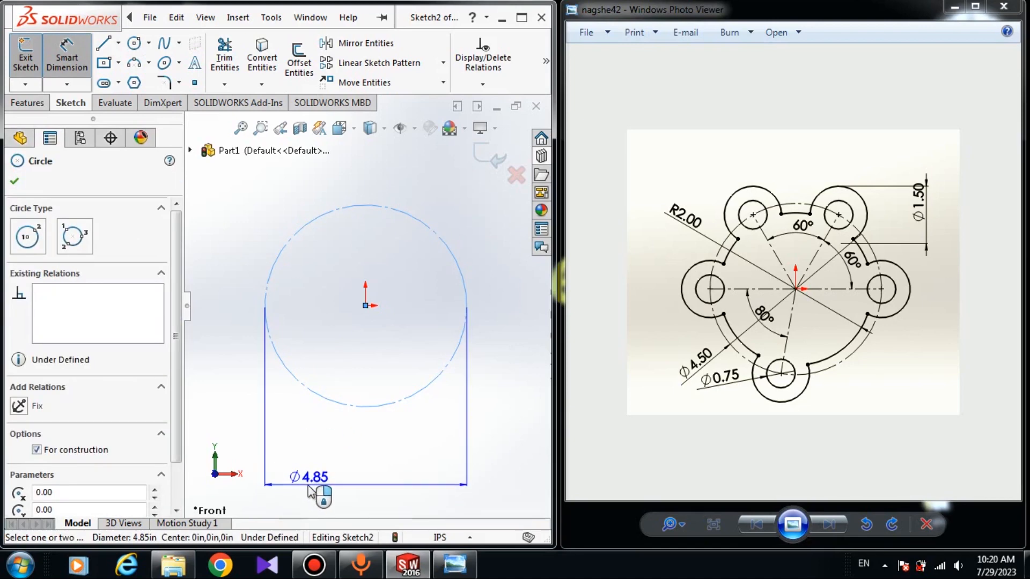
{"action": "left_click", "coordinate": [308, 485]}
{"action": "type", "text": "5."}
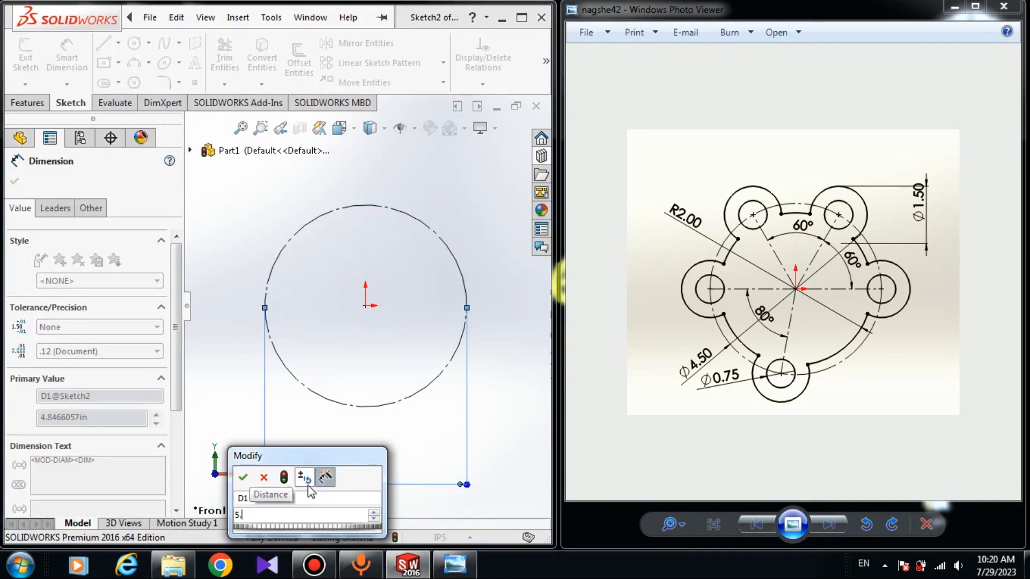
{"action": "key", "text": "BackSpace"}
{"action": "key", "text": "BackSpace"}
{"action": "type", "text": "4.5"}
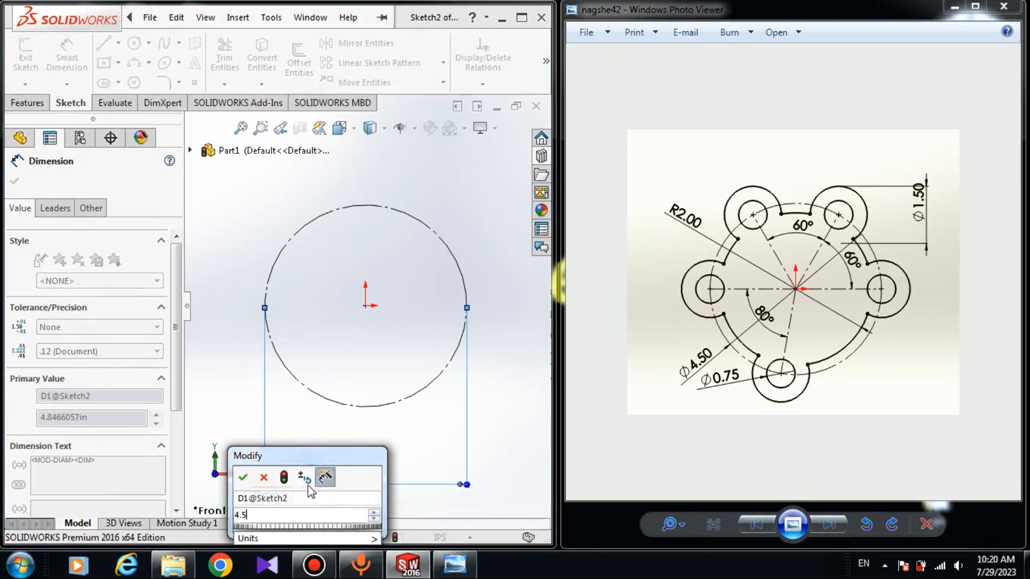
{"action": "key", "text": "Return"}
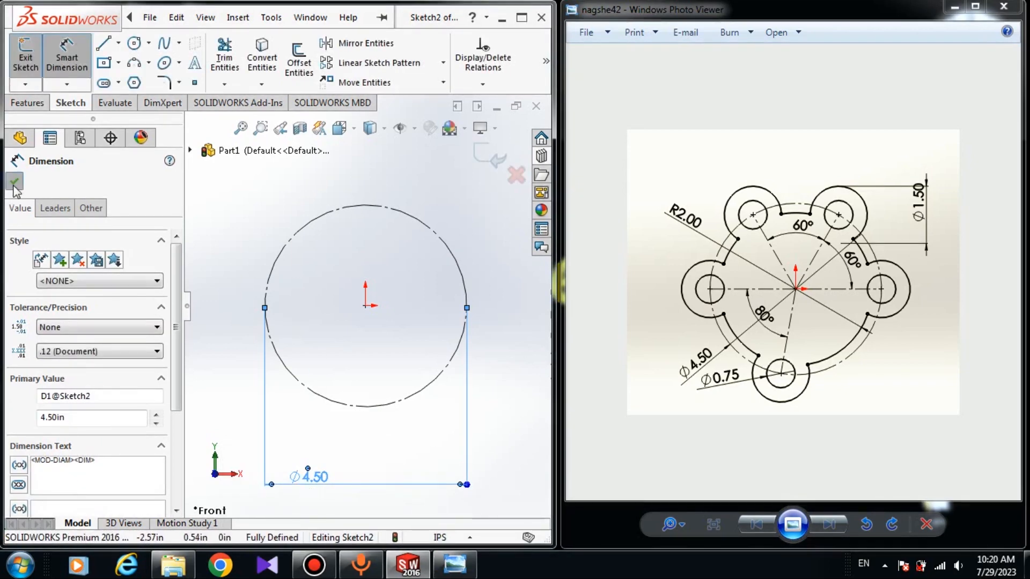
{"action": "left_click", "coordinate": [15, 181]}
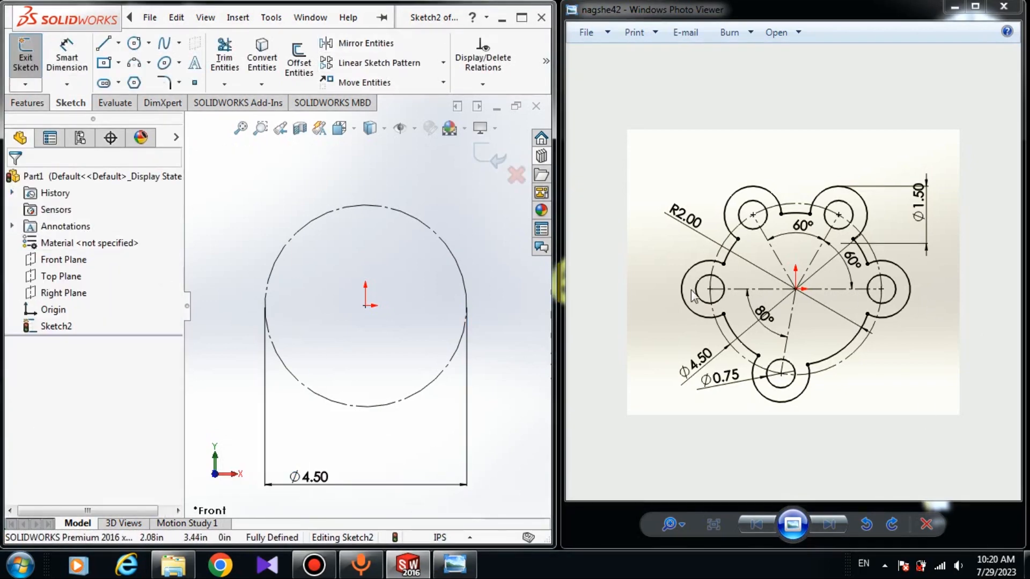
- Draw a horizontal centerline across the construction circle, joining its leftmost and rightmost points
{"action": "left_click", "coordinate": [118, 46]}
{"action": "left_click", "coordinate": [145, 78]}
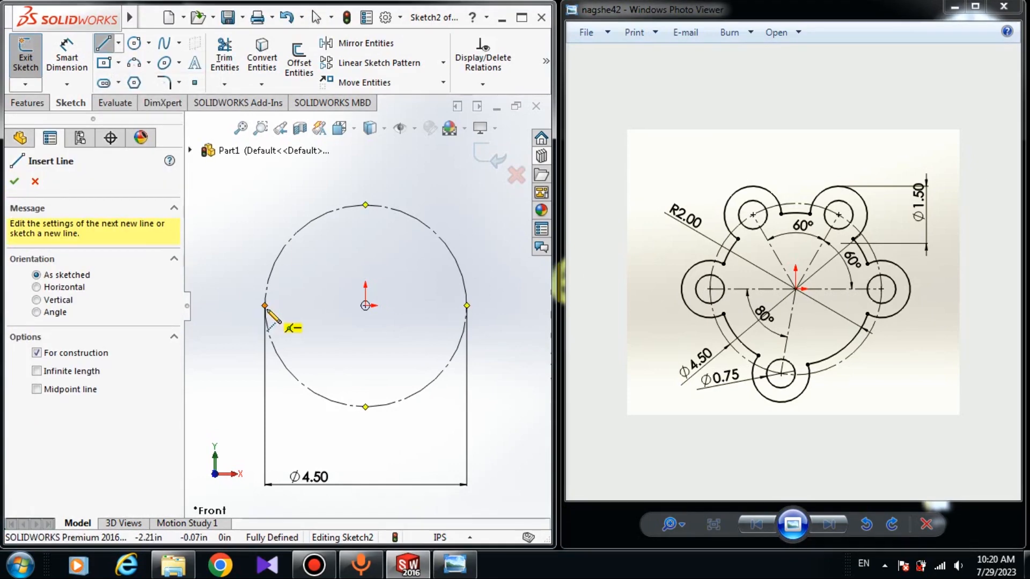
{"action": "mouse_move", "coordinate": [265, 306]}
{"action": "left_mouse_down"}
{"action": "mouse_move", "coordinate": [432, 356]}
{"action": "mouse_move", "coordinate": [476, 329]}
{"action": "mouse_move", "coordinate": [467, 305]}
{"action": "left_mouse_up"}
{"action": "right_click", "coordinate": [533, 300]}
{"action": "left_click", "coordinate": [552, 304]}
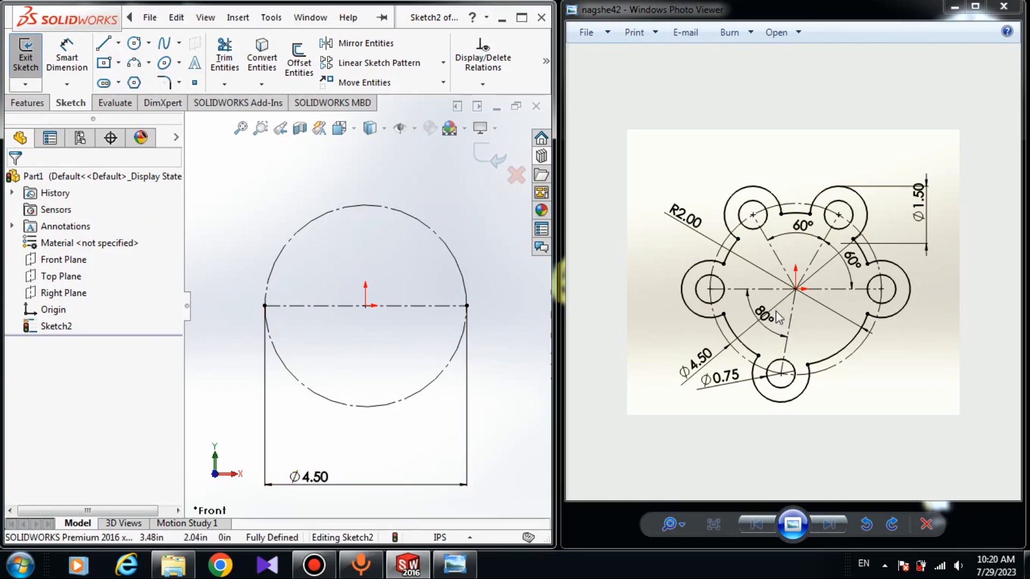
- Draw a 2.25 in centerline from the origin to the upper-right part of the construction circle
{"action": "left_click", "coordinate": [119, 44]}
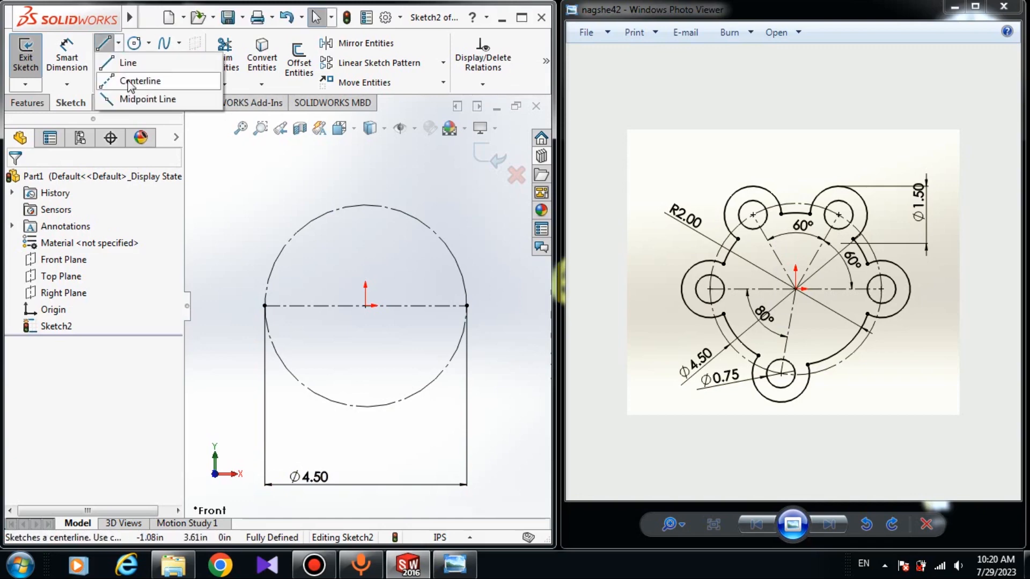
{"action": "left_click", "coordinate": [114, 78]}
{"action": "left_click", "coordinate": [365, 306]}
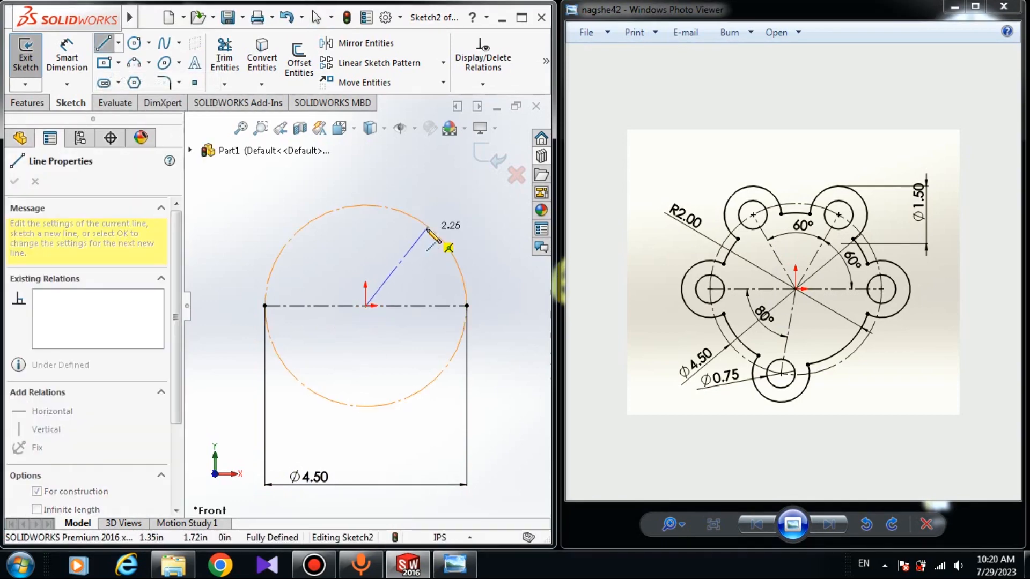
{"action": "left_click", "coordinate": [428, 226]}
{"action": "right_click", "coordinate": [506, 212]}
{"action": "left_click", "coordinate": [543, 225]}
- Draw a 2.25 in centerline from the origin to the upper-left part of the construction circle
{"action": "left_click", "coordinate": [118, 43]}
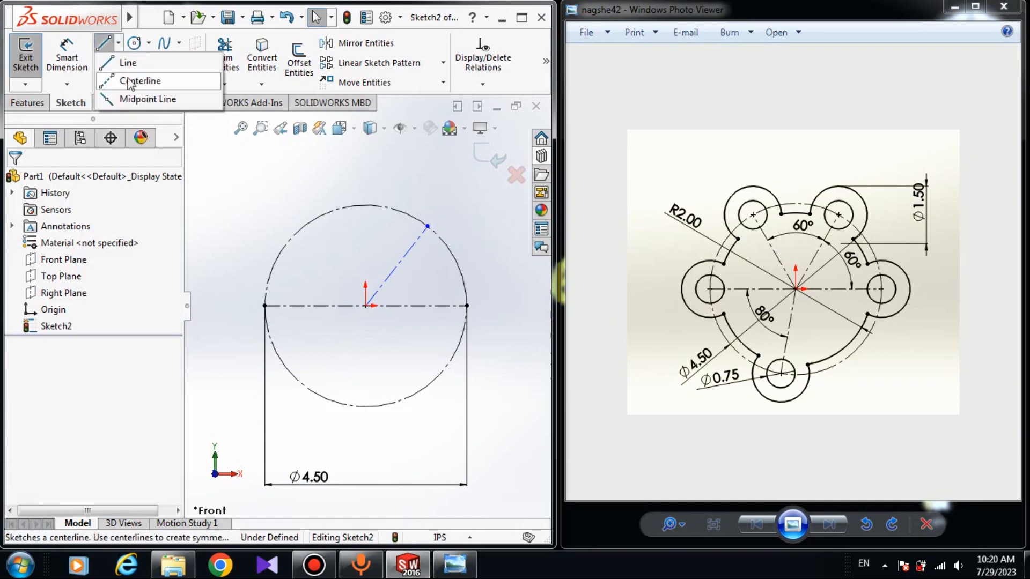
{"action": "left_click", "coordinate": [131, 80]}
{"action": "left_click", "coordinate": [366, 306]}
{"action": "left_click", "coordinate": [326, 213]}
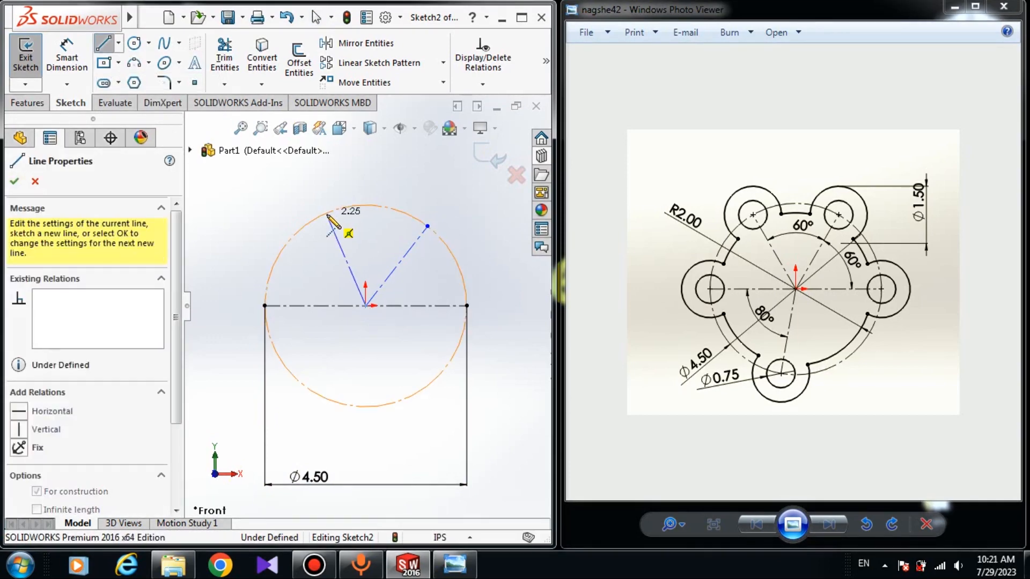
{"action": "right_click", "coordinate": [428, 166]}
{"action": "left_click", "coordinate": [464, 180]}
- Draw a 2.25 in centerline from the origin to the lower-left part of the construction circle
{"action": "left_click", "coordinate": [119, 44]}
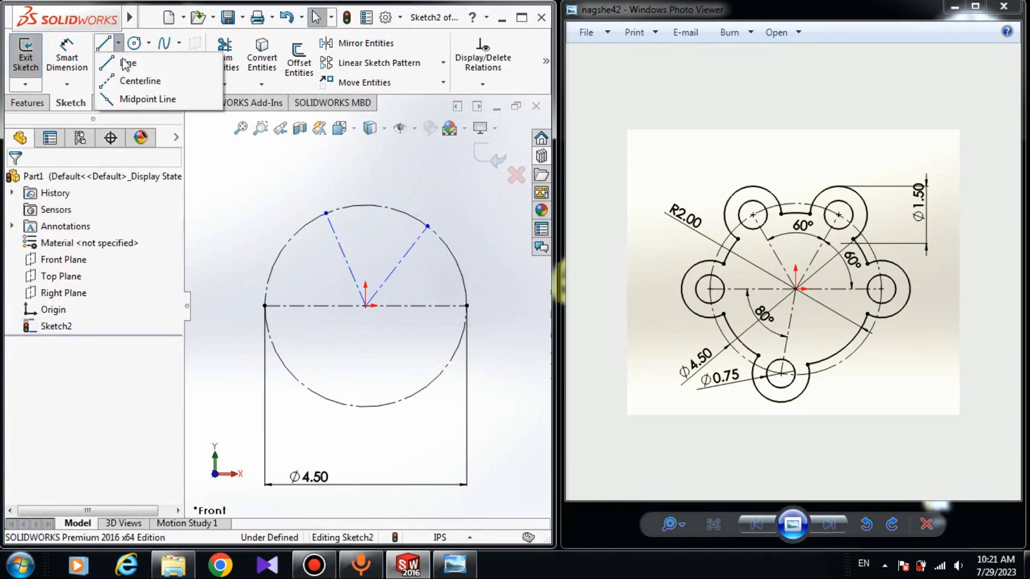
{"action": "left_click", "coordinate": [131, 80]}
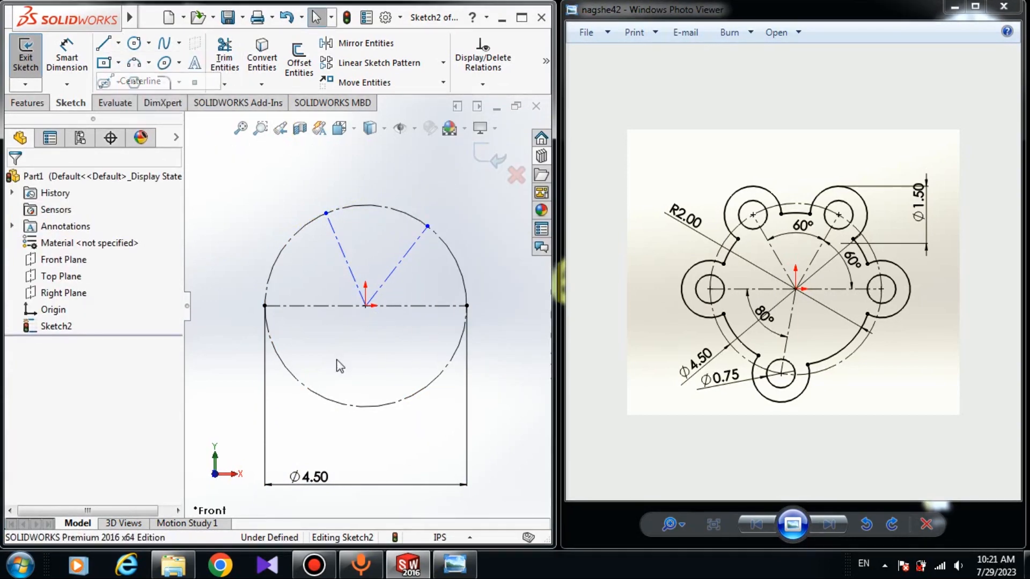
{"action": "left_click", "coordinate": [365, 305]}
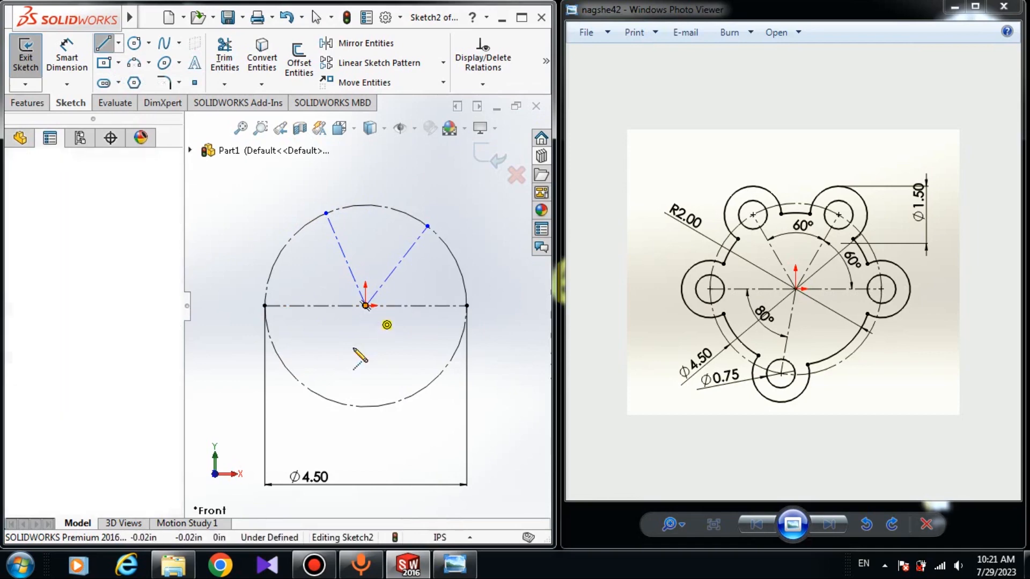
{"action": "left_click", "coordinate": [329, 400]}
{"action": "right_click", "coordinate": [465, 432]}
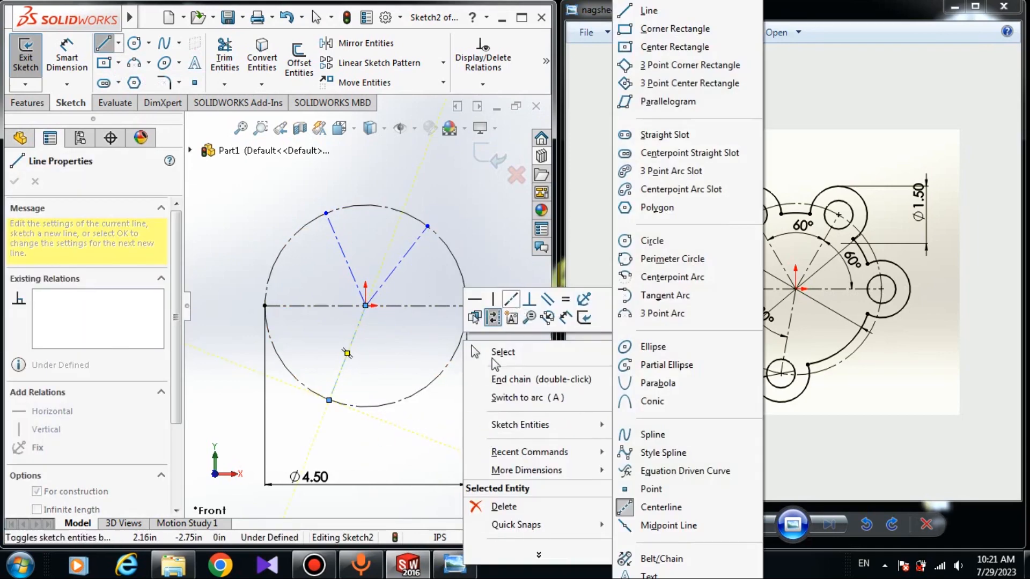
{"action": "left_click", "coordinate": [499, 353]}
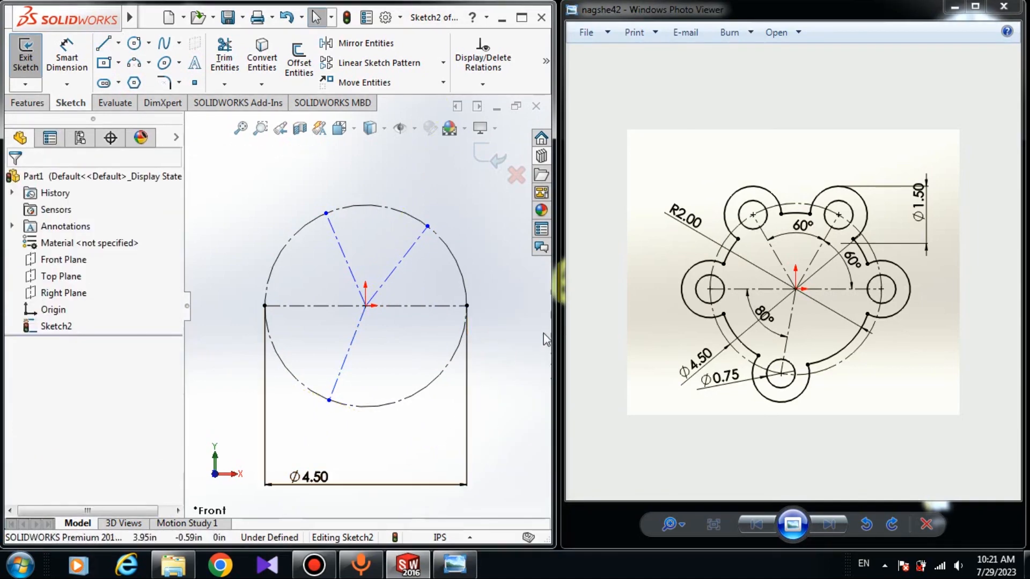
- Dimension the angle between the upper-right centerline and the horizontal centerline to 60° with Smart Dimension
{"action": "left_click", "coordinate": [66, 57]}
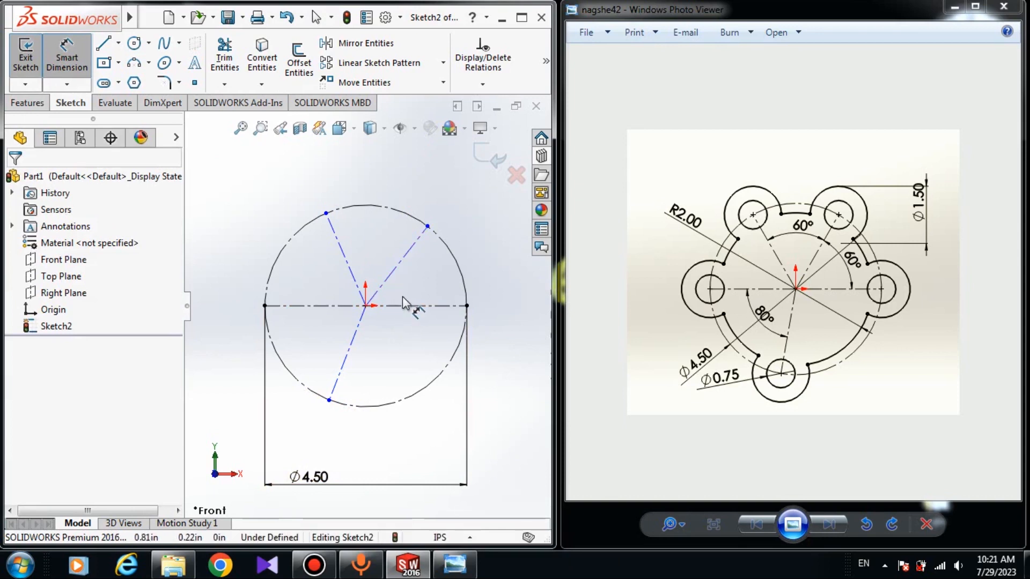
{"action": "left_click", "coordinate": [382, 284]}
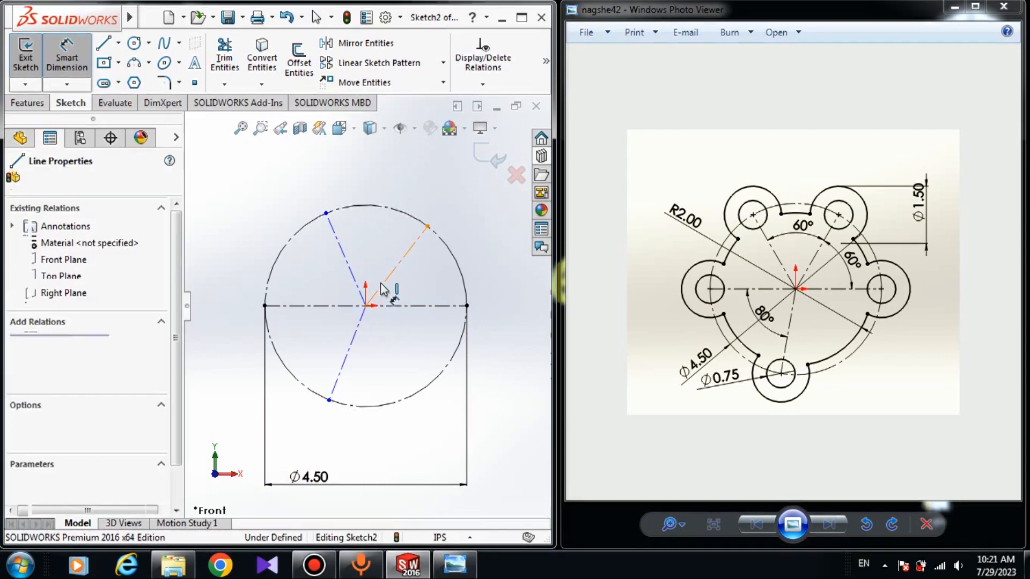
{"action": "left_click", "coordinate": [382, 306]}
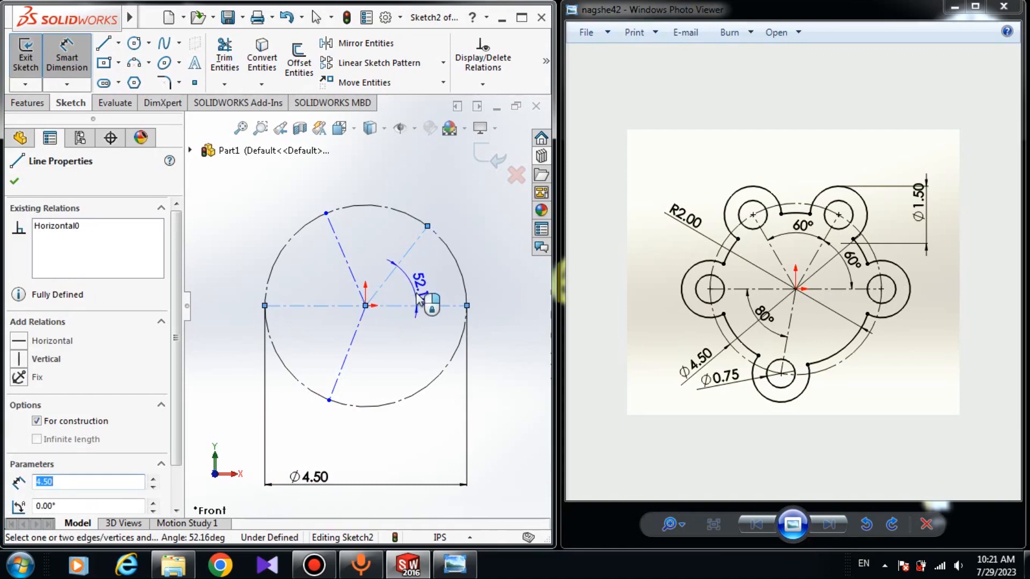
{"action": "left_click", "coordinate": [425, 296]}
{"action": "type", "text": "60"}
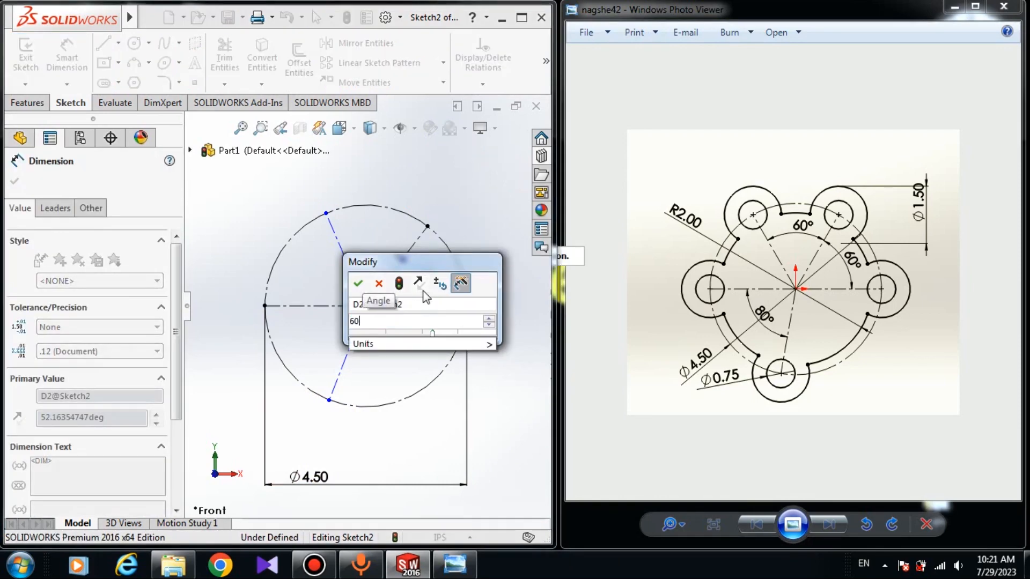
{"action": "key", "text": "Return"}
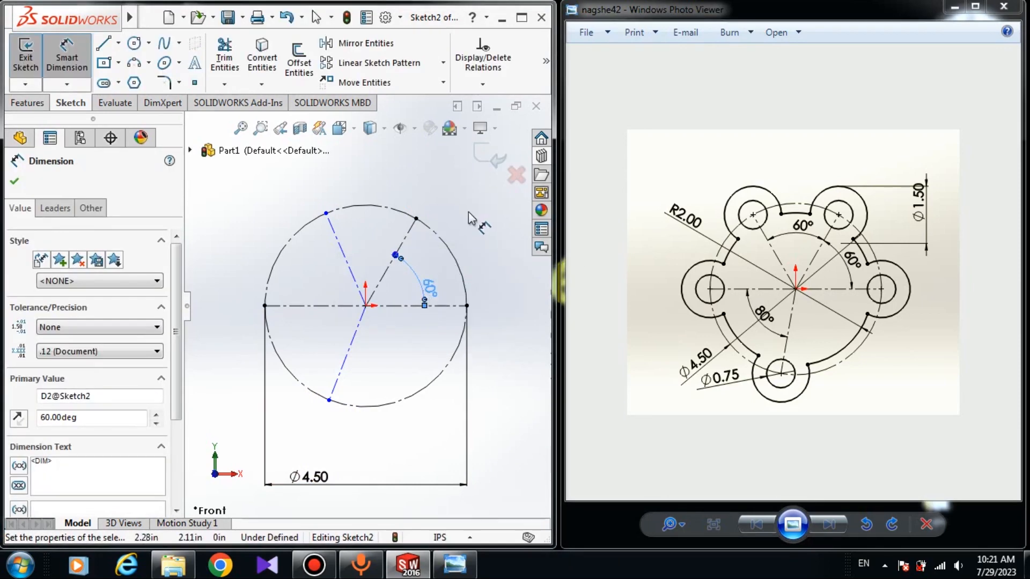
- Dimension the angle between the upper-left and upper-right centerlines to 60°
{"action": "left_click", "coordinate": [344, 266]}
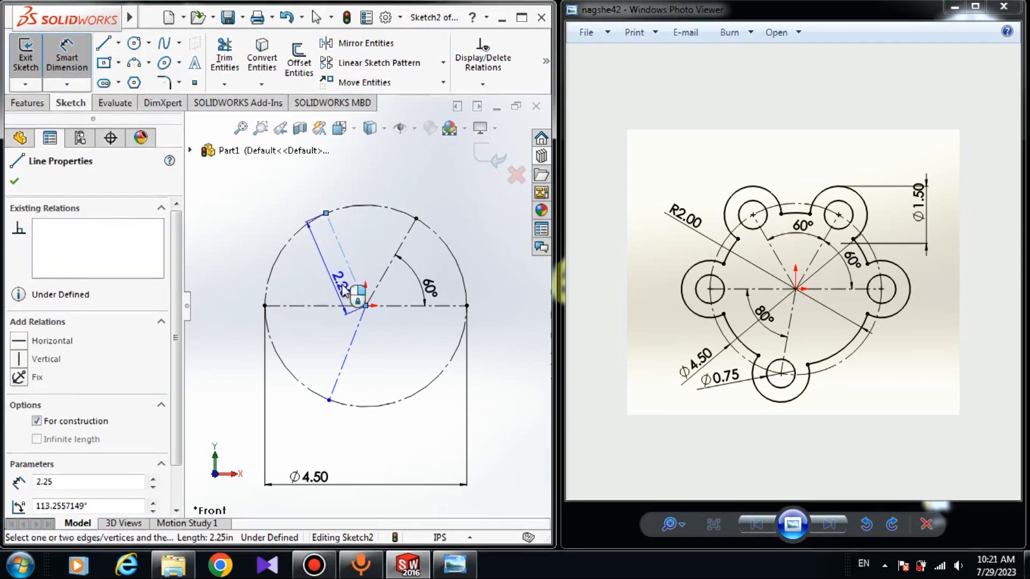
{"action": "left_click", "coordinate": [387, 276]}
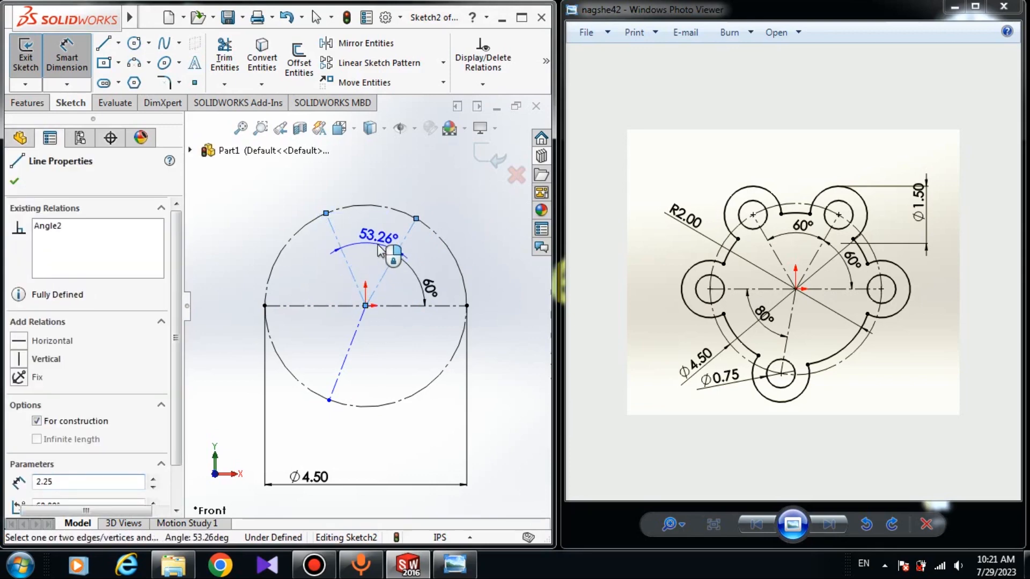
{"action": "left_click", "coordinate": [381, 251]}
{"action": "type", "text": "60"}
{"action": "key", "text": "Return"}
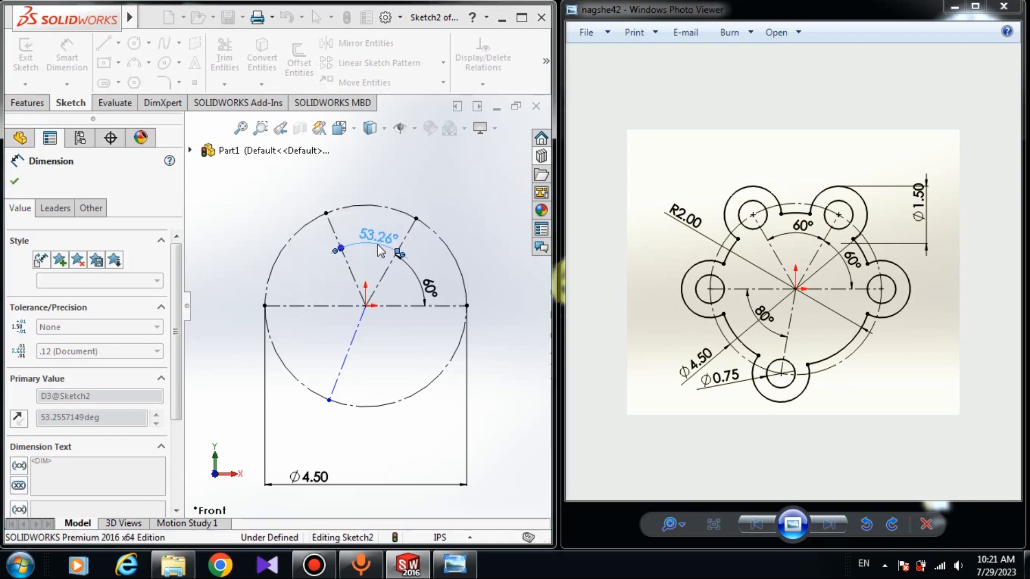
- Dimension the angle between the lower centerline and the left half of the horizontal centerline to 80°
{"action": "left_click", "coordinate": [351, 340]}
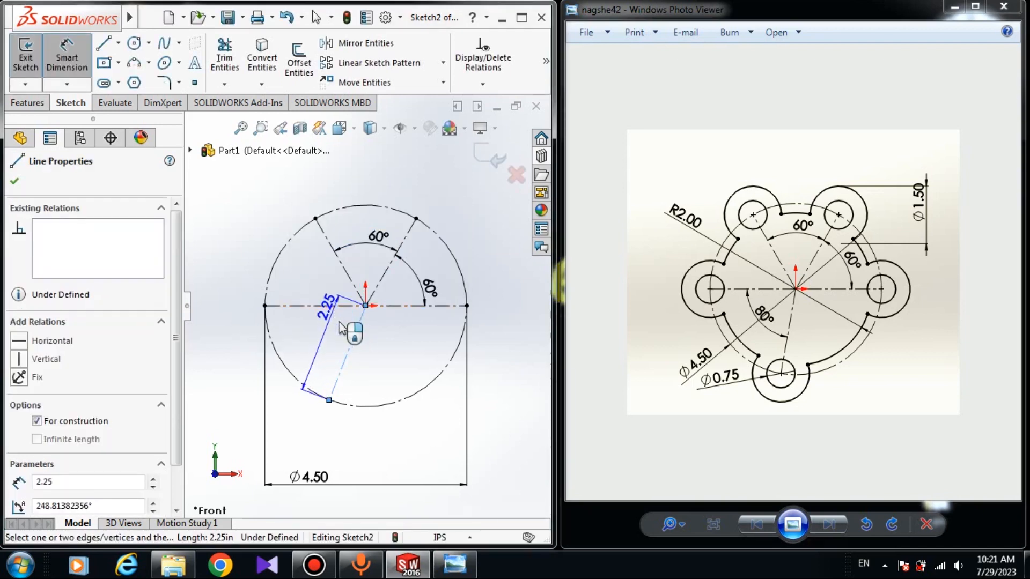
{"action": "left_click", "coordinate": [326, 306]}
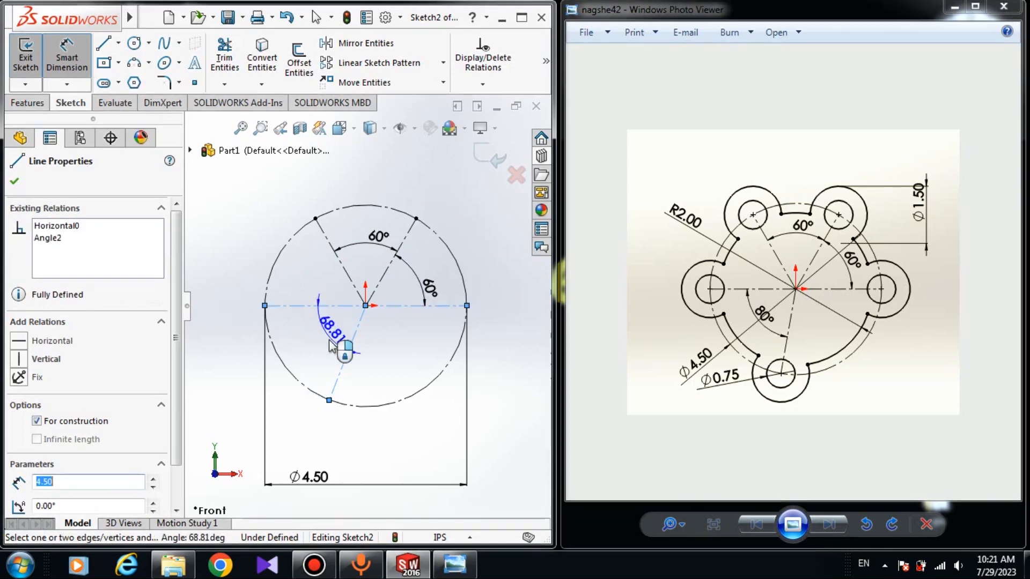
{"action": "left_click", "coordinate": [333, 346]}
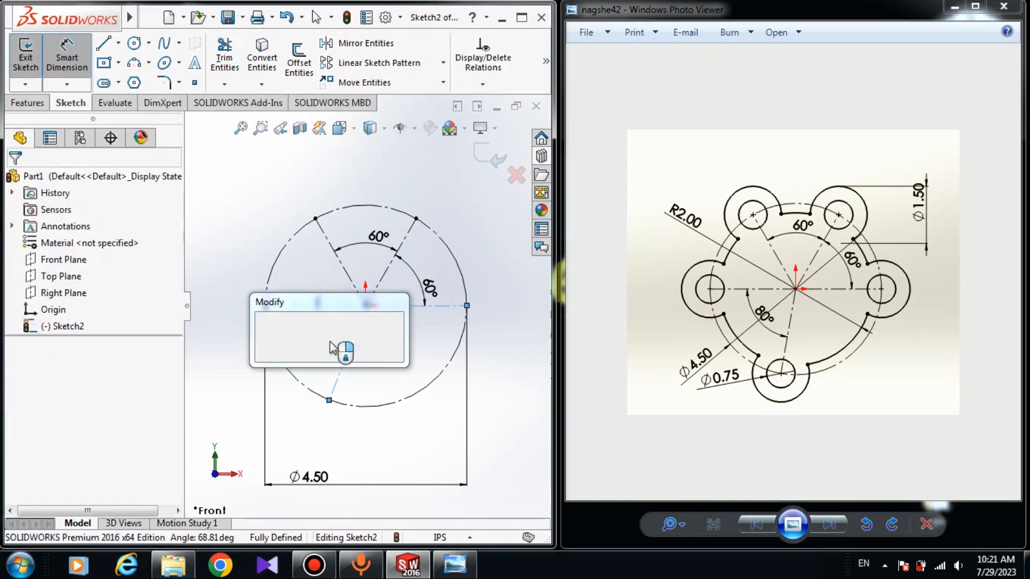
{"action": "type", "text": "80"}
{"action": "key", "text": "Return"}
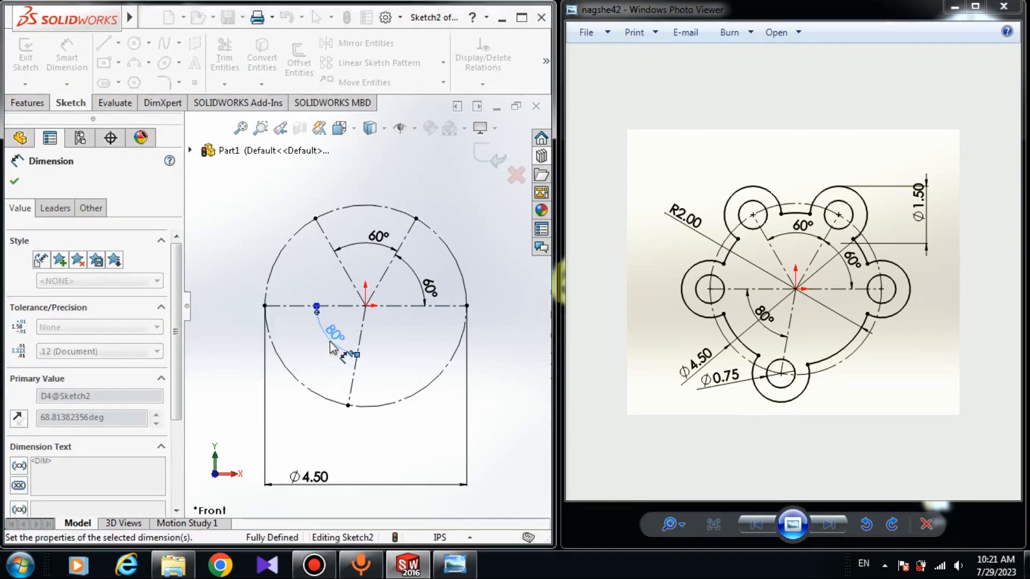
{"action": "left_click", "coordinate": [218, 296]}
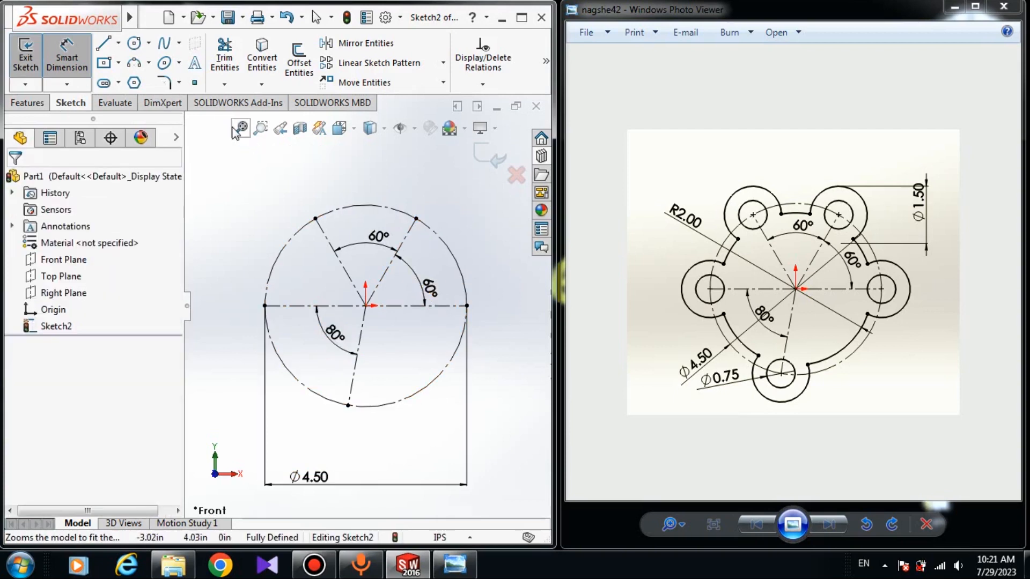
- Draw three circles centered on the right, upper-right and upper-left centerline endpoints of the construction circle
{"action": "left_click", "coordinate": [134, 43]}
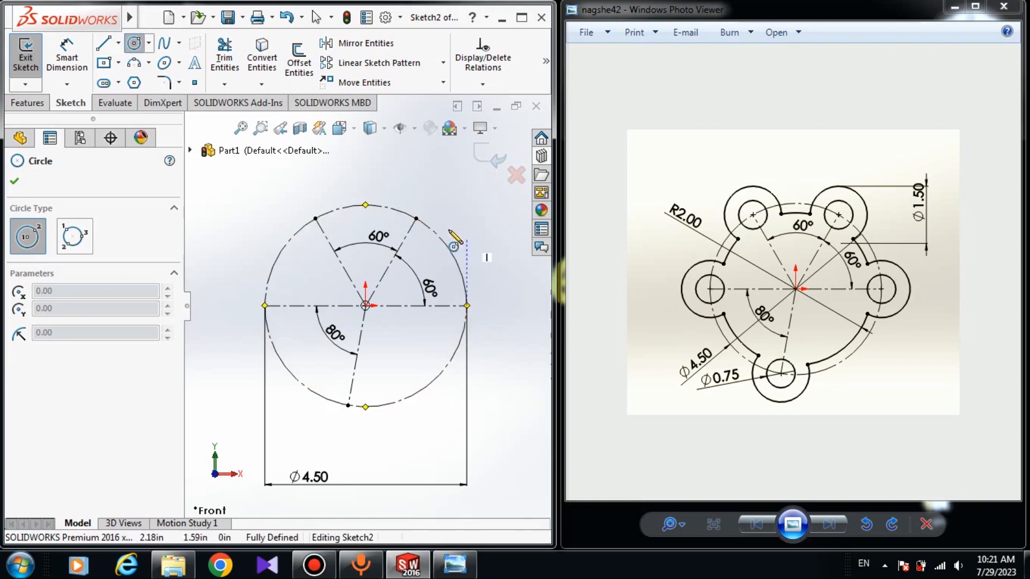
{"action": "left_click", "coordinate": [467, 306]}
{"action": "left_click", "coordinate": [472, 330]}
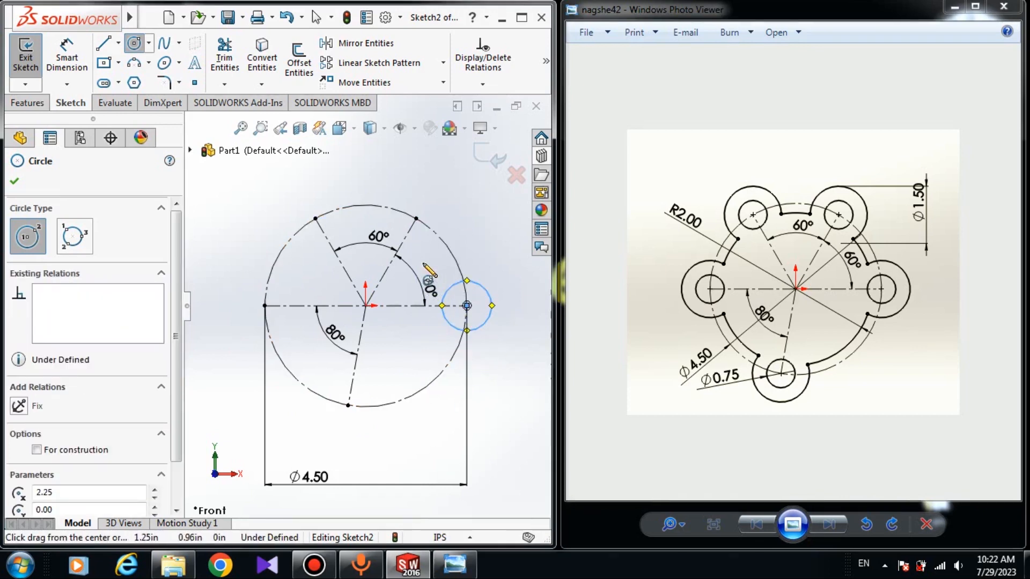
{"action": "left_click", "coordinate": [417, 218]}
{"action": "left_click", "coordinate": [417, 218]}
{"action": "left_click", "coordinate": [438, 224]}
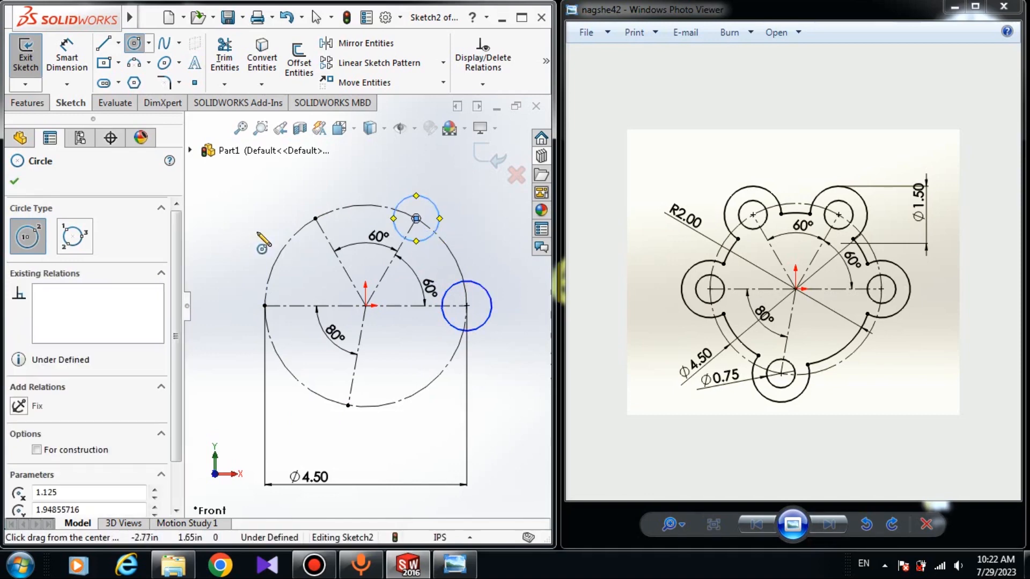
{"action": "left_click", "coordinate": [317, 220]}
{"action": "left_click", "coordinate": [333, 232]}
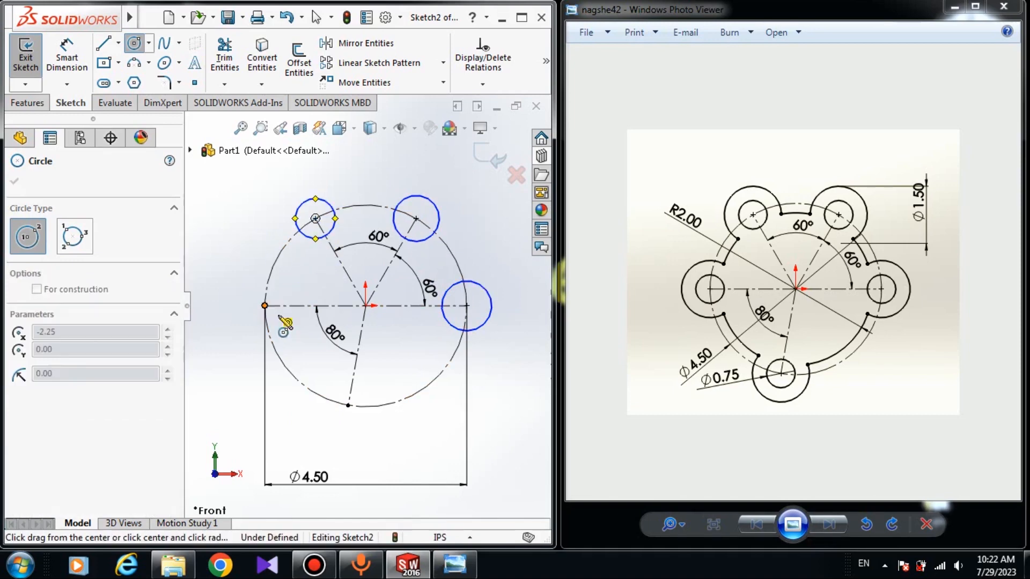
- Draw circles centered on the left end of the horizontal centerline and on the lower centerline's endpoint, the latter about 0.94 in radius
{"action": "left_click", "coordinate": [264, 306]}
{"action": "left_click", "coordinate": [294, 370]}
{"action": "left_click", "coordinate": [348, 406]}
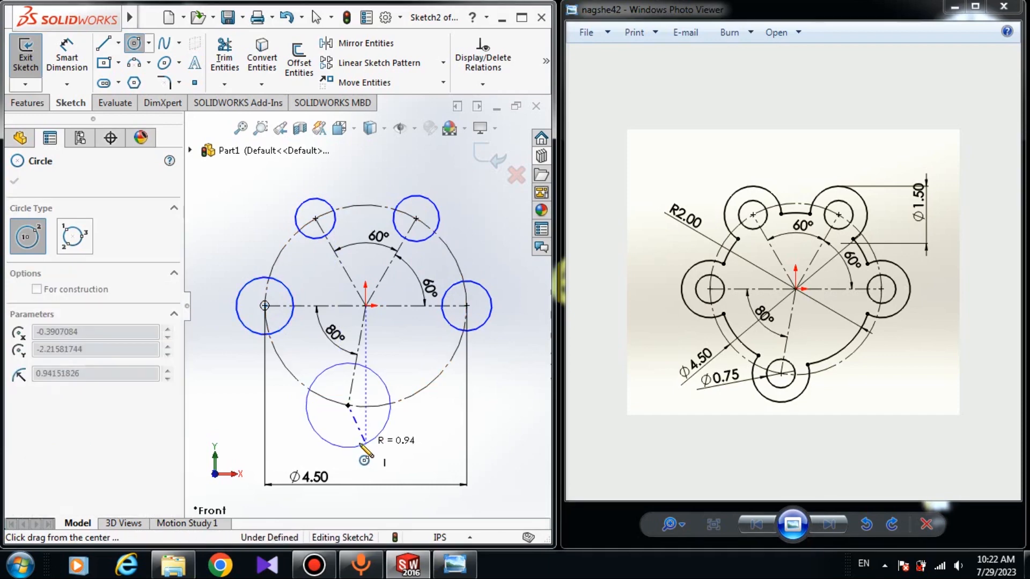
{"action": "left_click", "coordinate": [378, 435]}
{"action": "right_click", "coordinate": [465, 392]}
{"action": "left_click", "coordinate": [504, 404]}
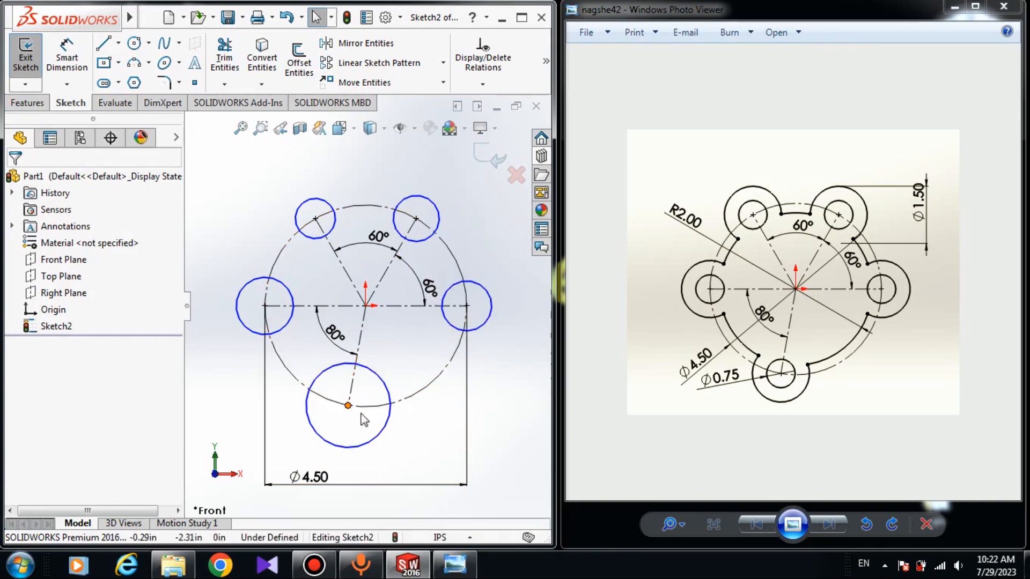
- Apply an Equal relation to all five small circles on the construction circle
{"action": "left_click", "coordinate": [307, 421]}
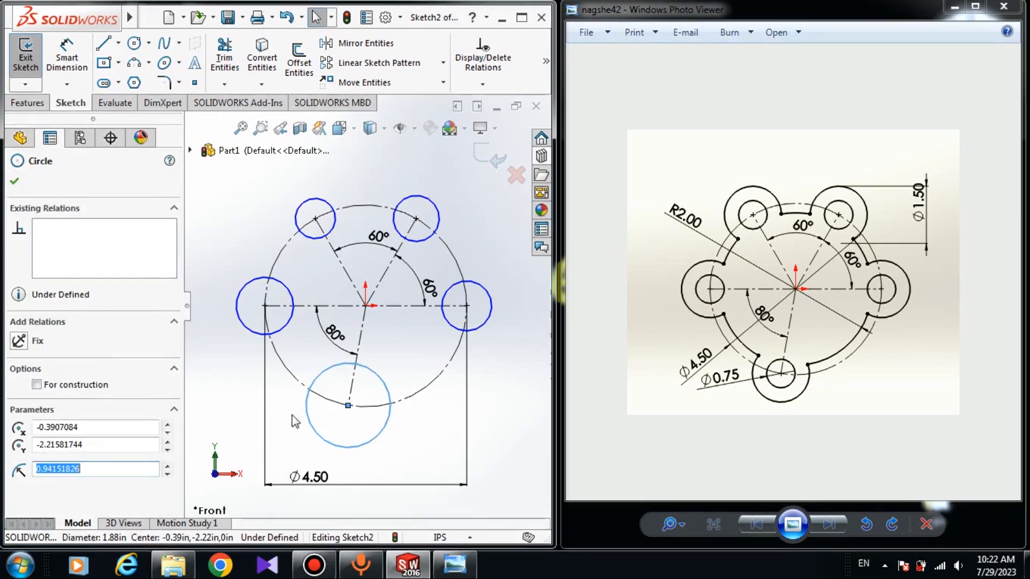
{"action": "left_click", "coordinate": [288, 288], "text": "ctrl"}
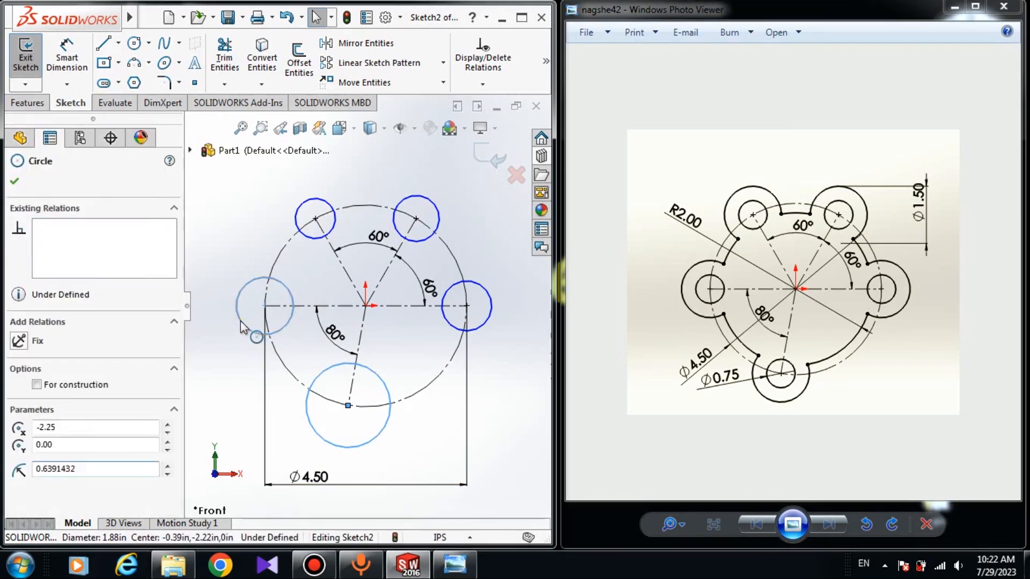
{"action": "left_click", "coordinate": [310, 235], "text": "ctrl"}
{"action": "left_click", "coordinate": [400, 234], "text": "ctrl"}
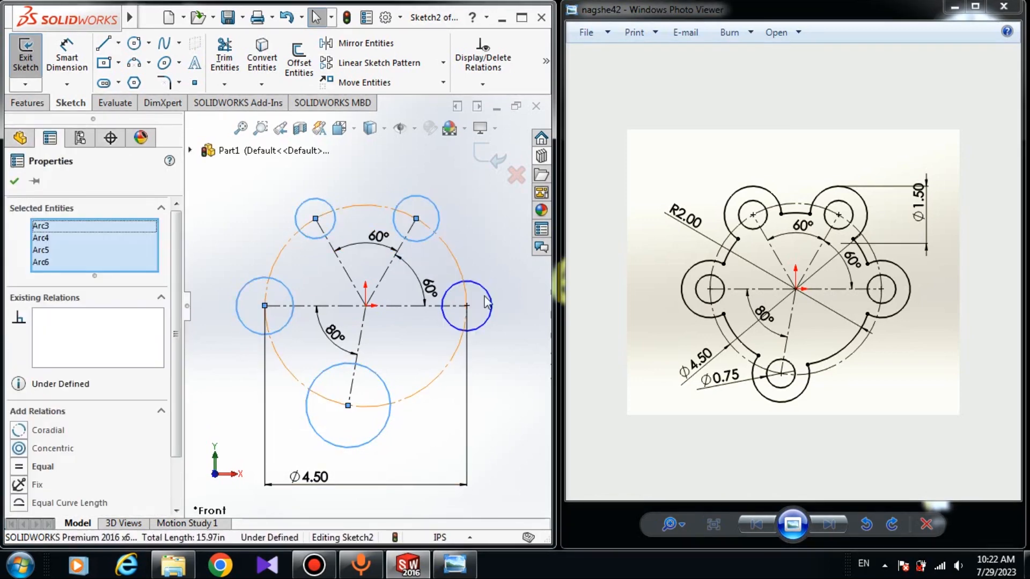
{"action": "left_click", "coordinate": [493, 299], "text": "ctrl"}
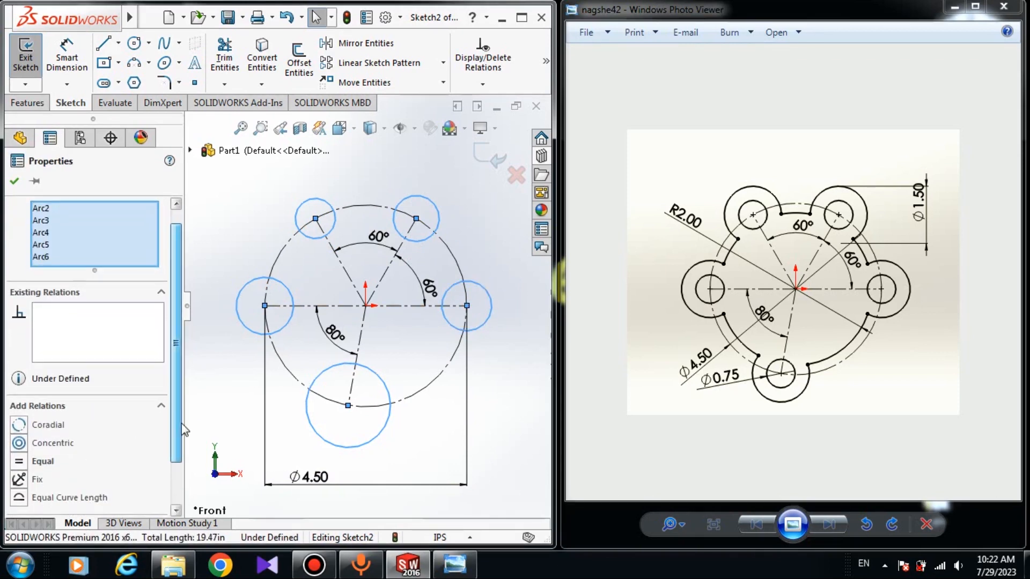
{"action": "scroll", "coordinate": [32, 456], "scroll_direction": "down", "scroll_amount": 1}
{"action": "left_click", "coordinate": [18, 462]}
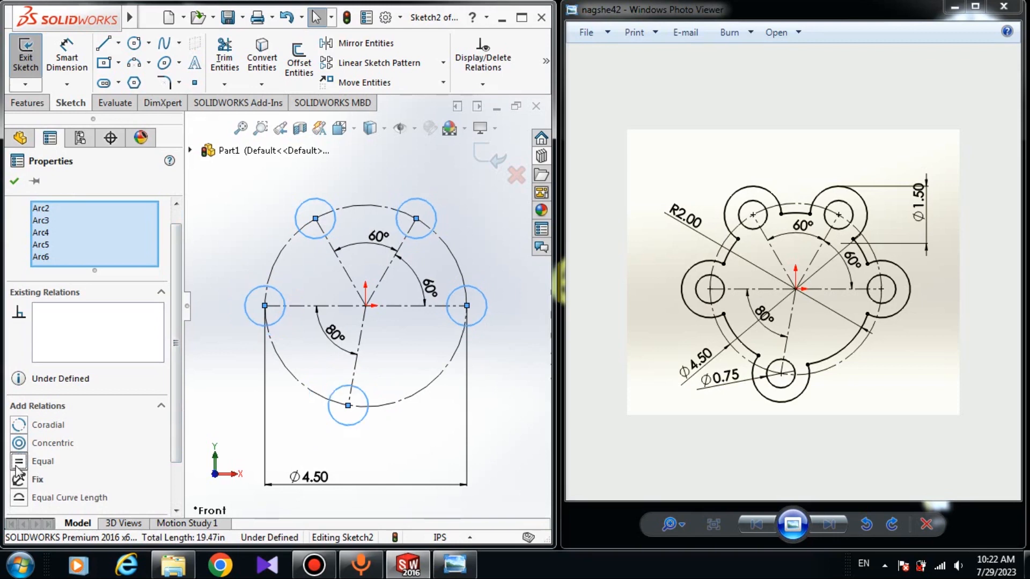
{"action": "left_click", "coordinate": [15, 184]}
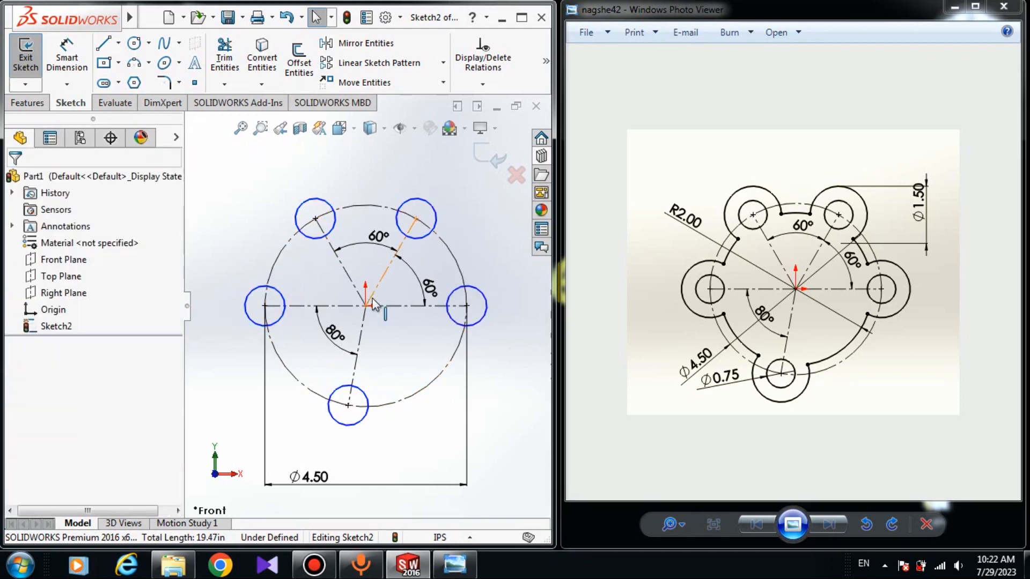
- Dimension the upper-right small circle's diameter to 1.5 in with Smart Dimension
{"action": "left_click", "coordinate": [86, 72]}
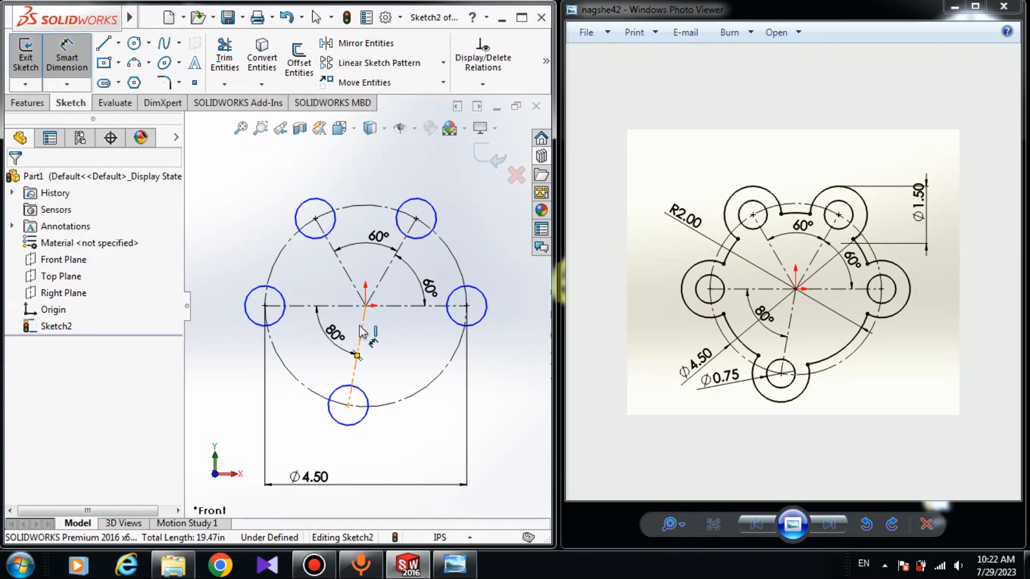
{"action": "left_click", "coordinate": [434, 215]}
{"action": "left_click", "coordinate": [479, 205]}
{"action": "type", "text": "1.5"}
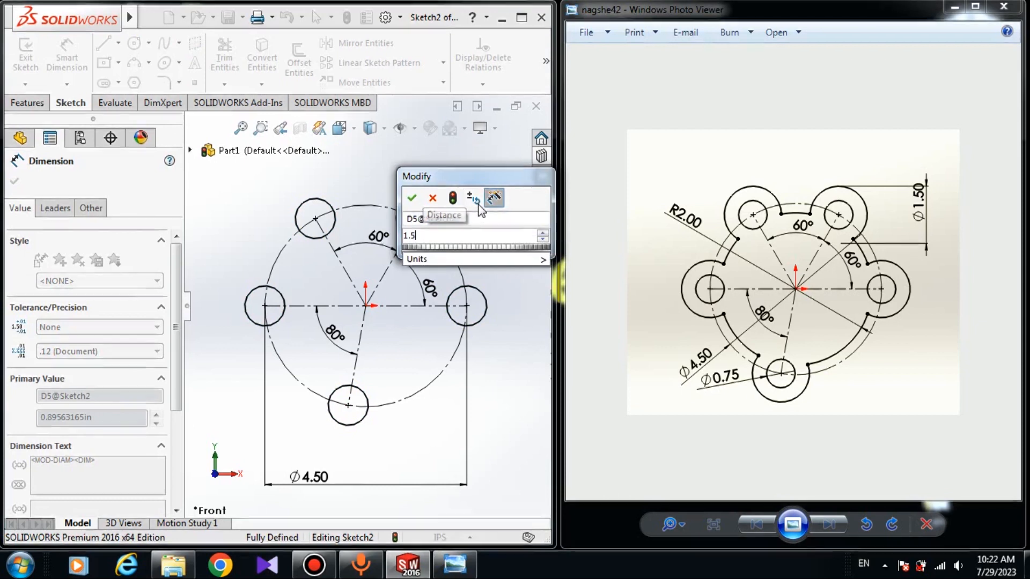
{"action": "key", "text": "Return"}
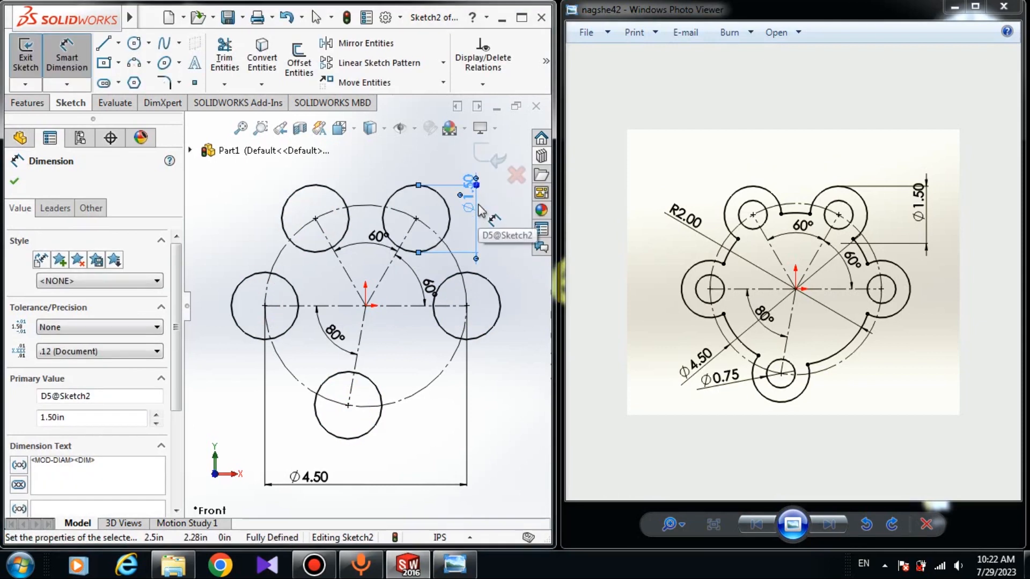
{"action": "key", "text": "Escape"}
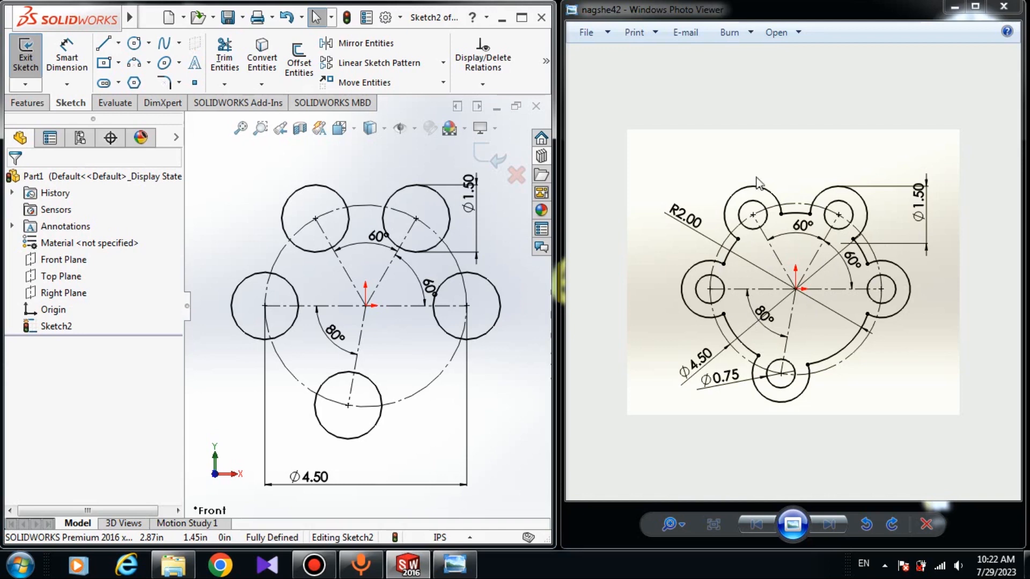
{"action": "mouse_move", "coordinate": [119, 23]}
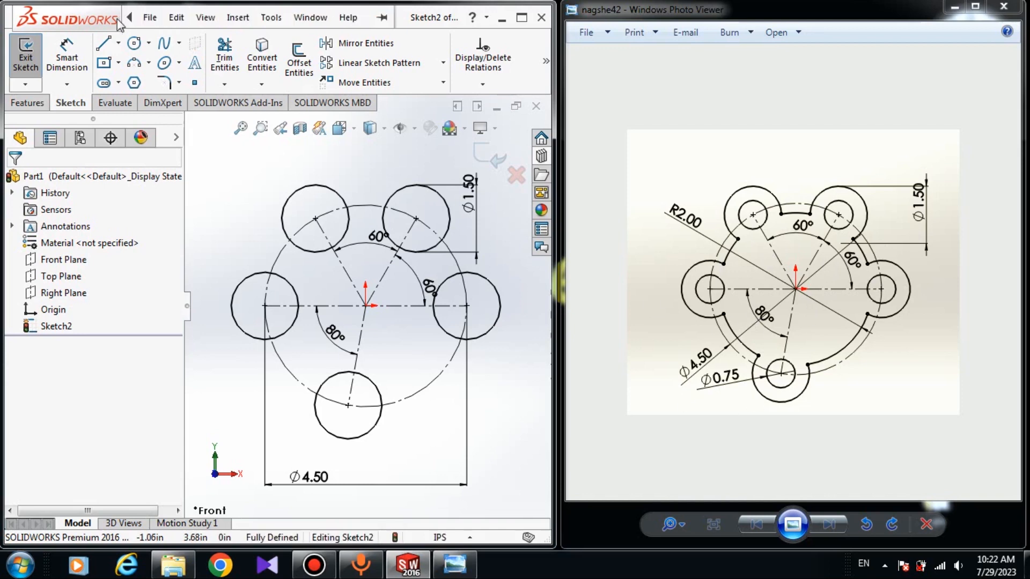
- Draw a smaller circle inside each of the five lobe circles, centered on the lobe centers, the lowest one about 0.45 in in radius
{"action": "left_click", "coordinate": [134, 42]}
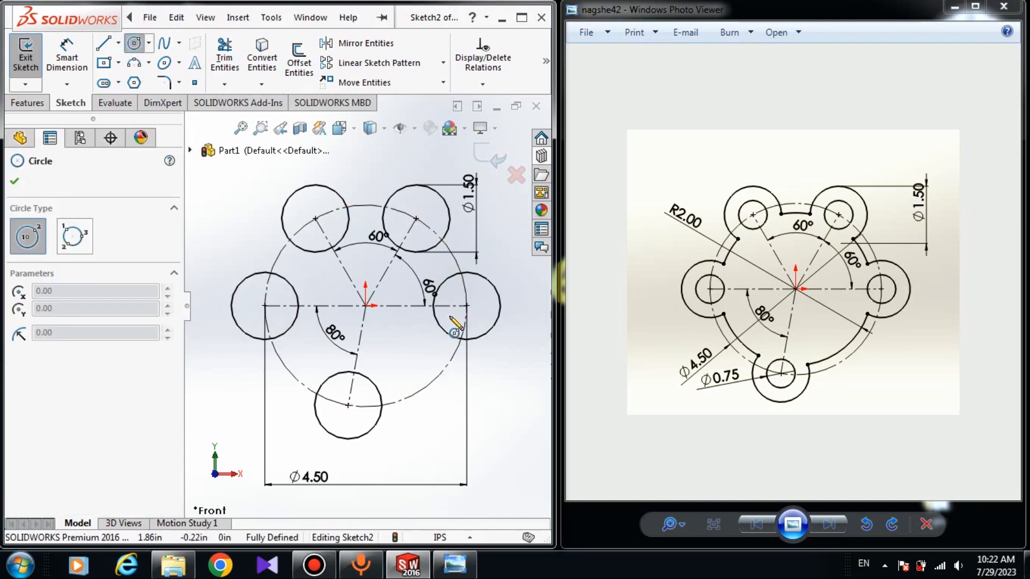
{"action": "left_click", "coordinate": [467, 306]}
{"action": "left_click", "coordinate": [476, 319]}
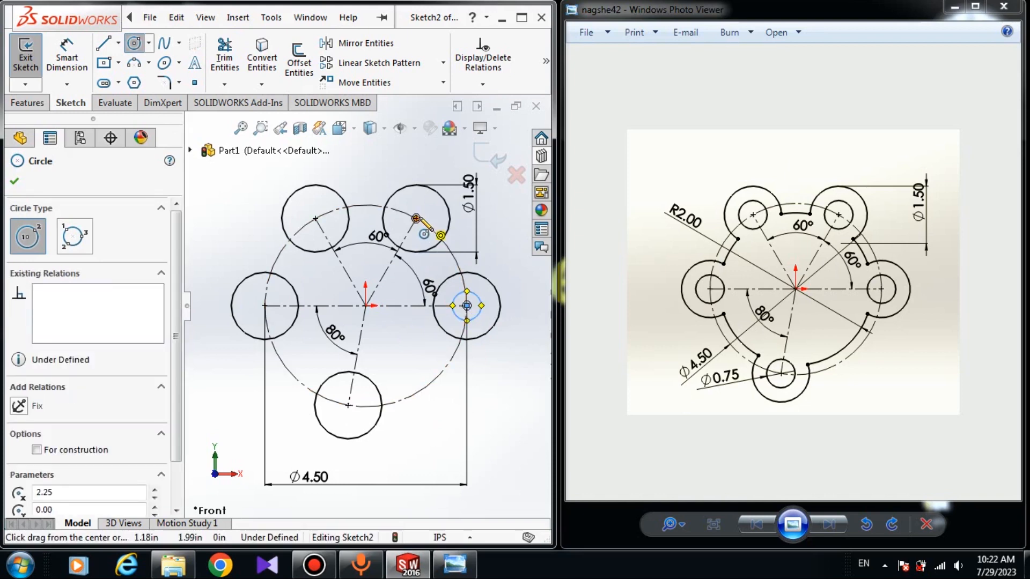
{"action": "left_click", "coordinate": [416, 219]}
{"action": "left_click", "coordinate": [419, 238]}
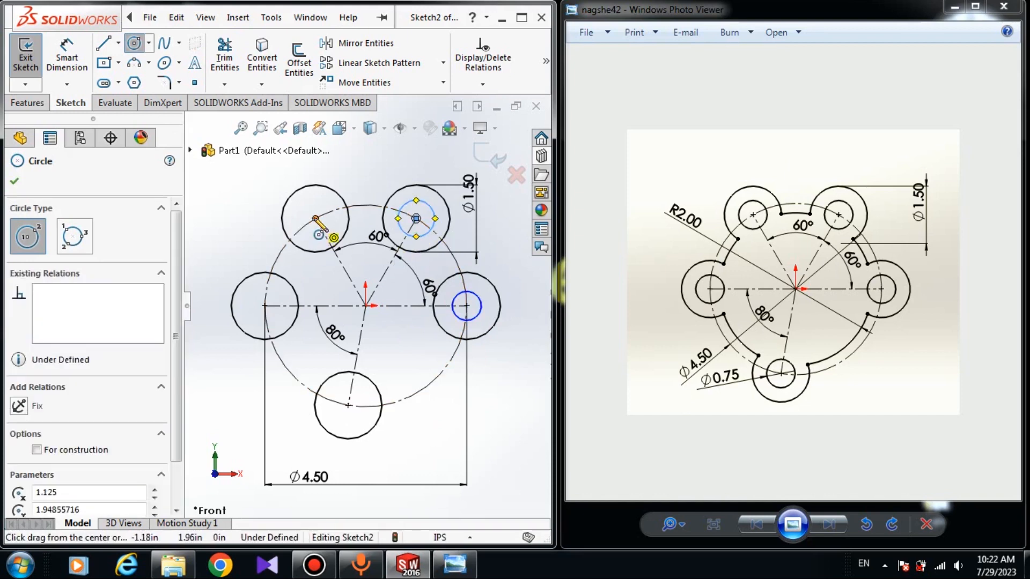
{"action": "left_click", "coordinate": [315, 218]}
{"action": "left_click", "coordinate": [329, 230]}
{"action": "left_click", "coordinate": [265, 306]}
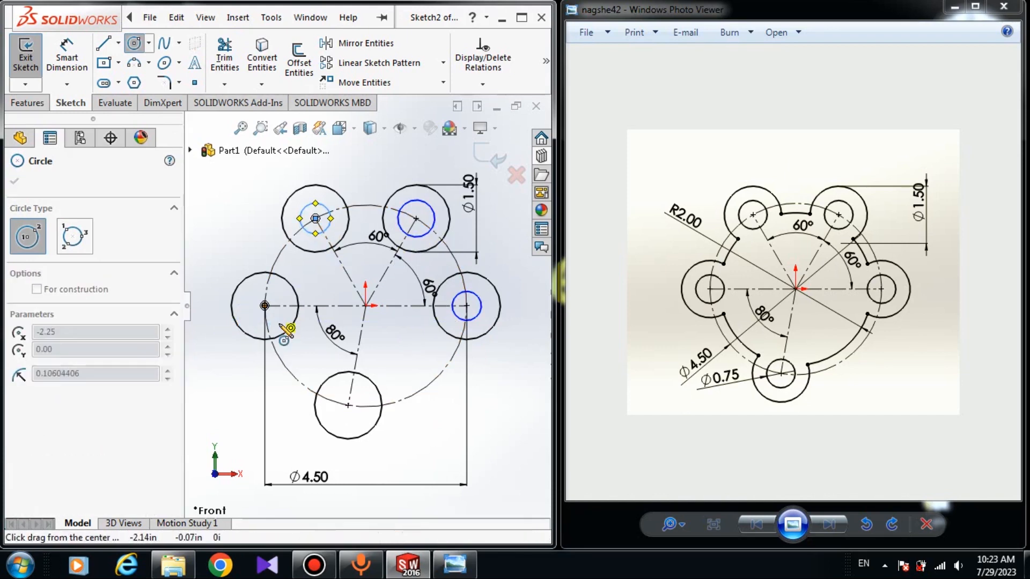
{"action": "left_click", "coordinate": [282, 322]}
{"action": "left_click", "coordinate": [348, 406]}
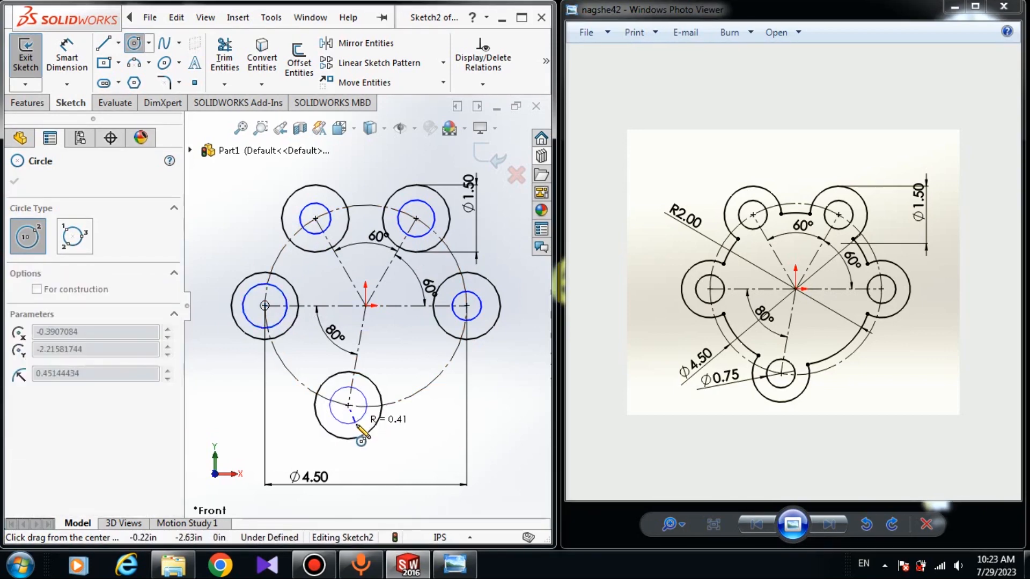
{"action": "left_click", "coordinate": [362, 421]}
{"action": "key", "text": "Escape"}
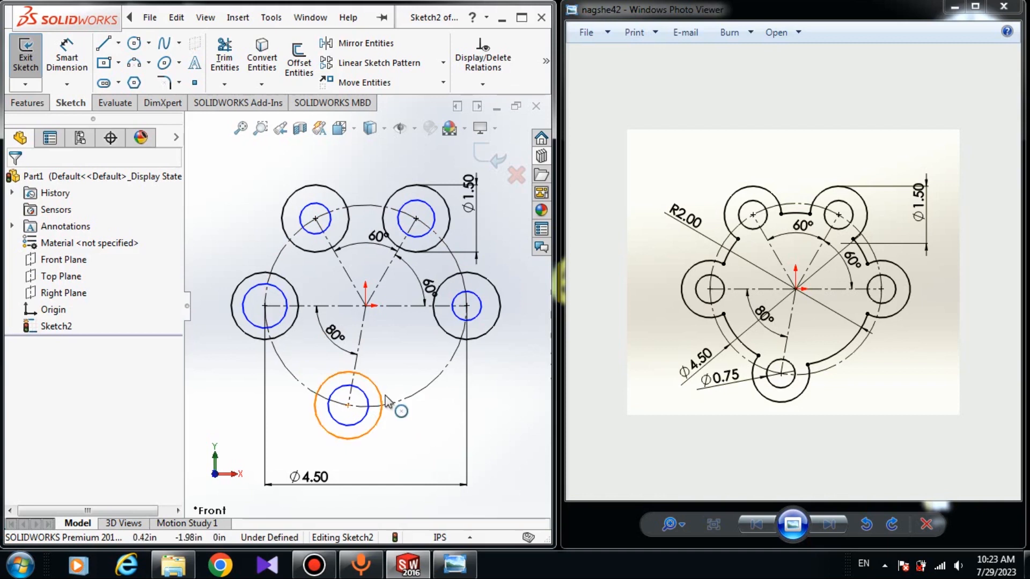
- Apply an Equal relation to all five inner hole circles
{"action": "left_click", "coordinate": [369, 410]}
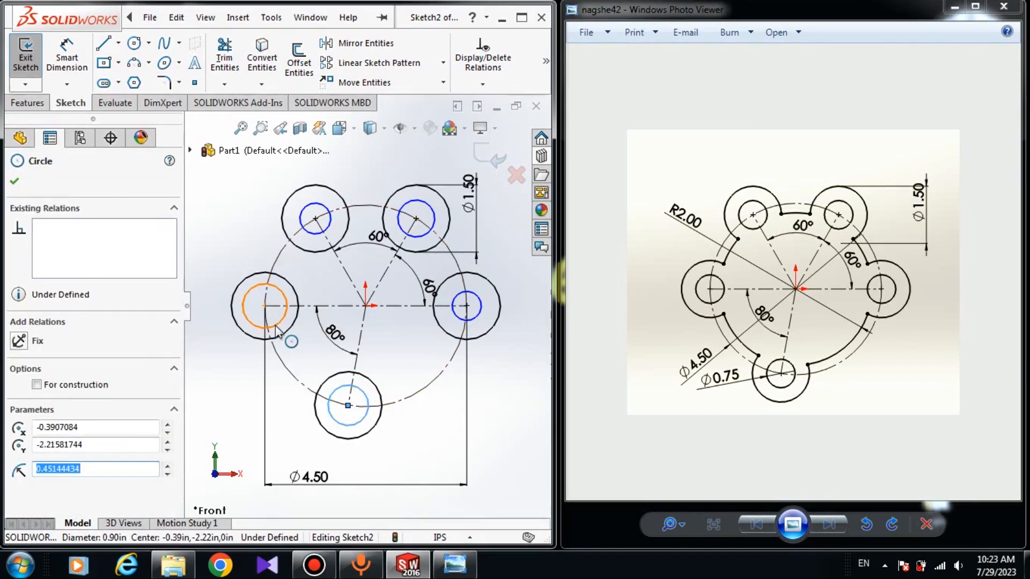
{"action": "left_click", "coordinate": [279, 323], "text": "ctrl"}
{"action": "left_click", "coordinate": [319, 237], "text": "ctrl"}
{"action": "left_click", "coordinate": [425, 234], "text": "ctrl"}
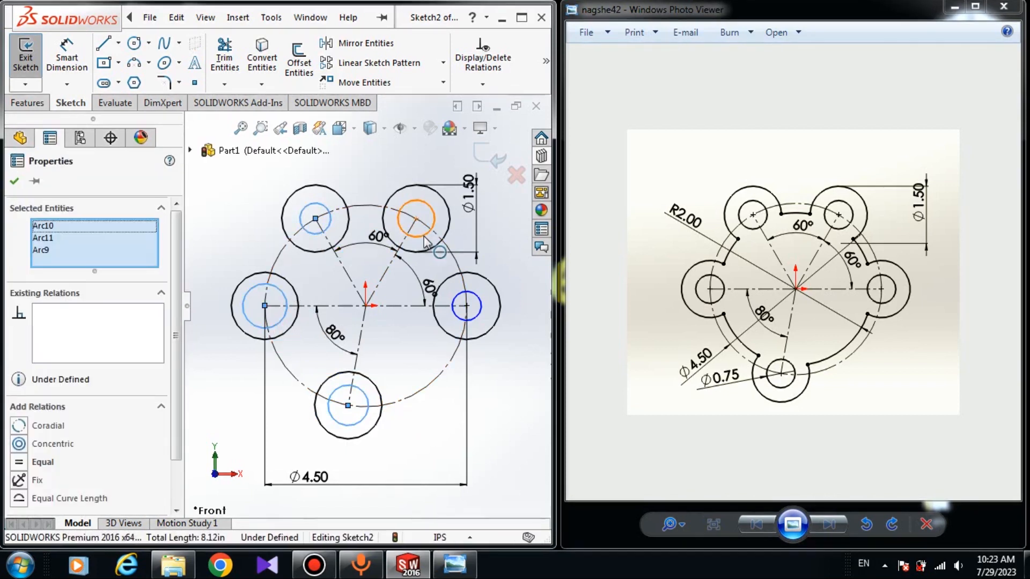
{"action": "left_click", "coordinate": [477, 293], "text": "ctrl"}
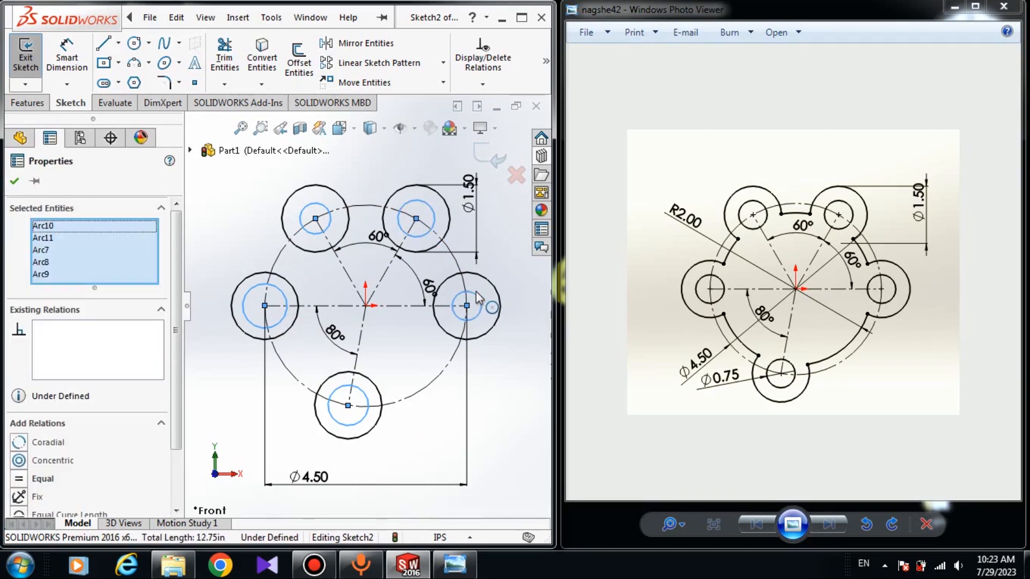
{"action": "left_click", "coordinate": [18, 479]}
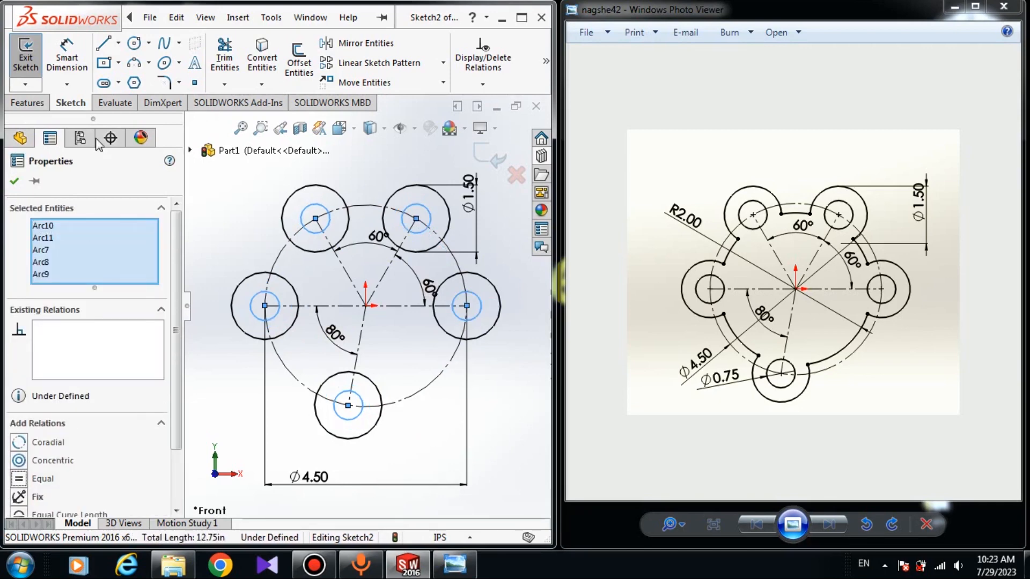
{"action": "left_click", "coordinate": [12, 182]}
- Dimension the left lobe's inner hole circle to a diameter of 0.75 in with Smart Dimension
{"action": "left_click", "coordinate": [66, 56]}
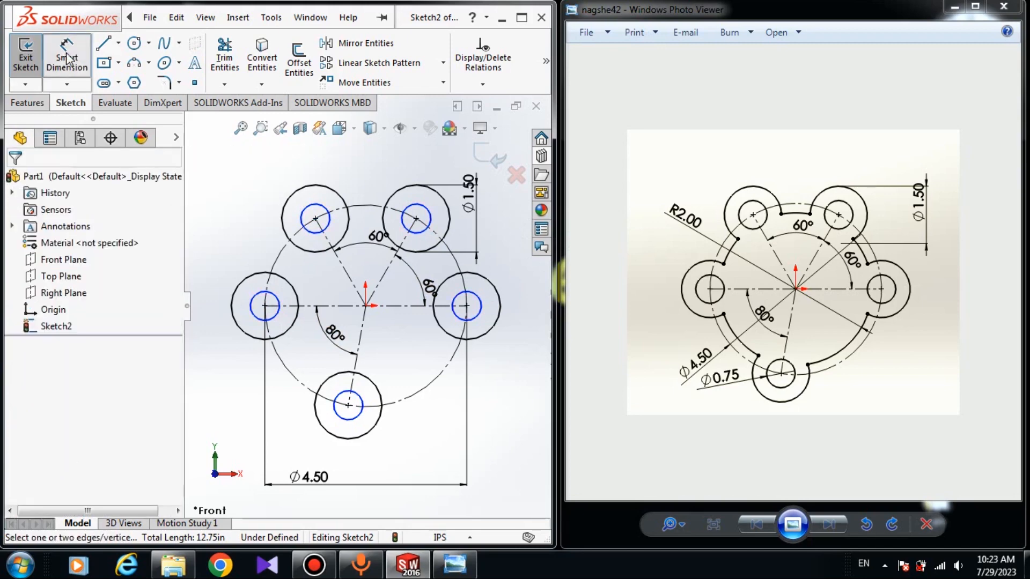
{"action": "left_click", "coordinate": [260, 320]}
{"action": "left_click", "coordinate": [209, 298]}
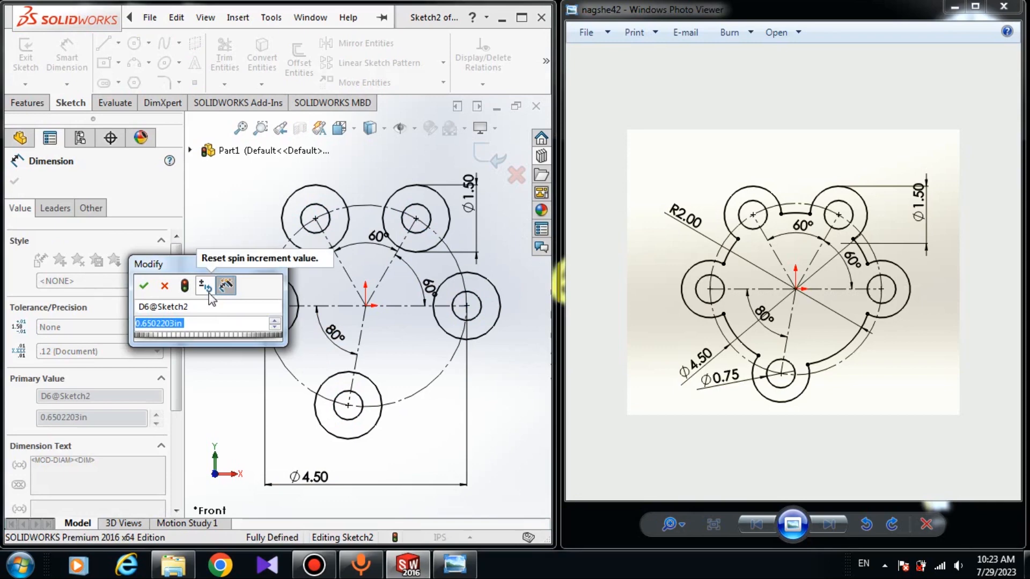
{"action": "type", "text": "0.75"}
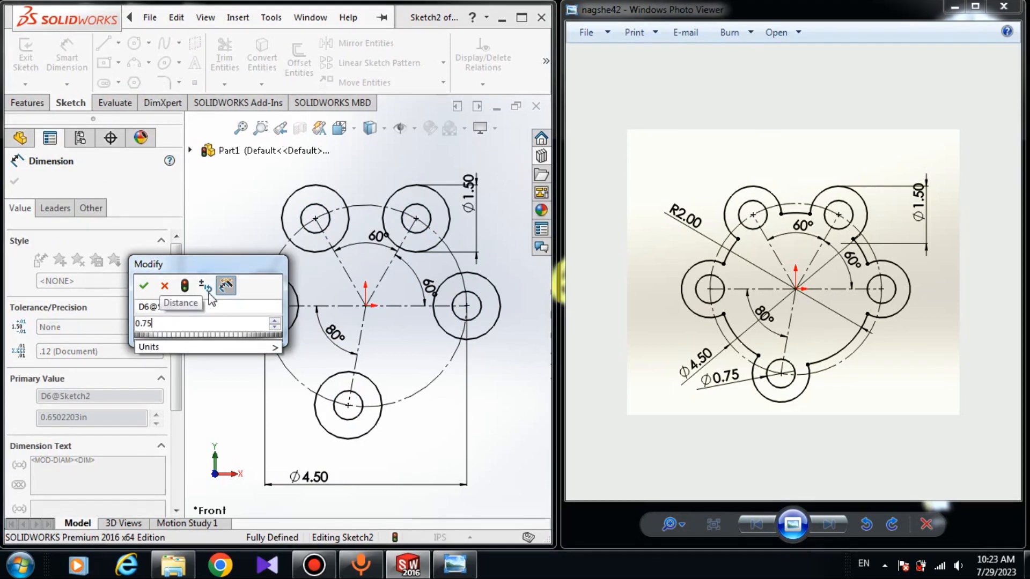
{"action": "key", "text": "Return"}
{"action": "key", "text": "Escape"}
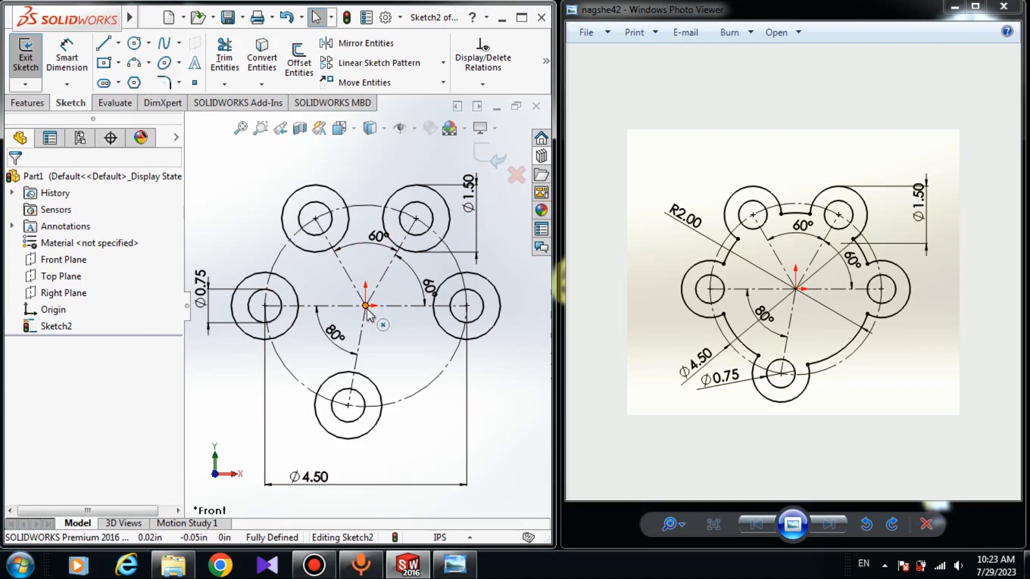
- Draw a circle centered on the origin, about 1.83 in in radius, crossing all five lobes
{"action": "left_click", "coordinate": [135, 44]}
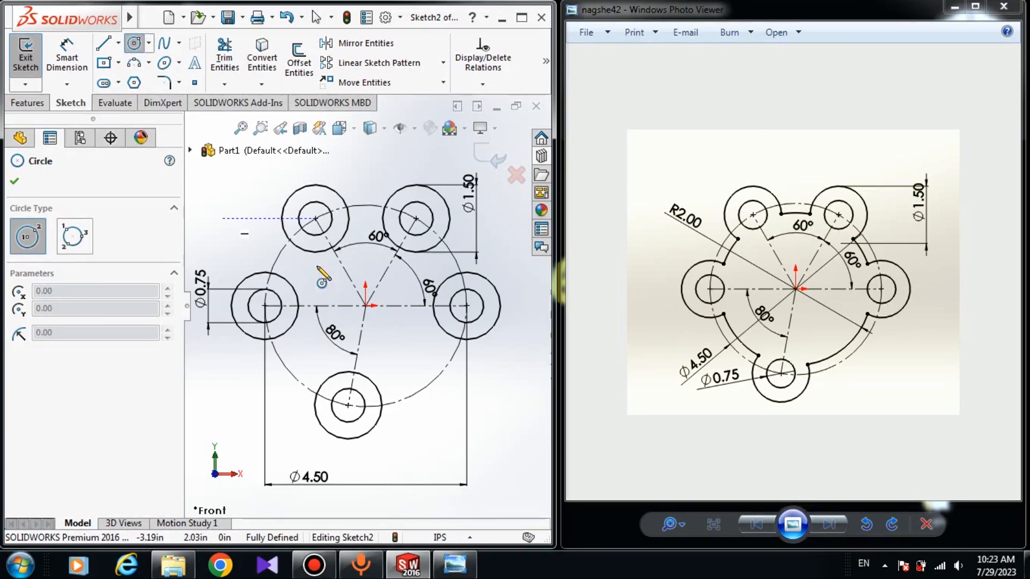
{"action": "left_click", "coordinate": [365, 306]}
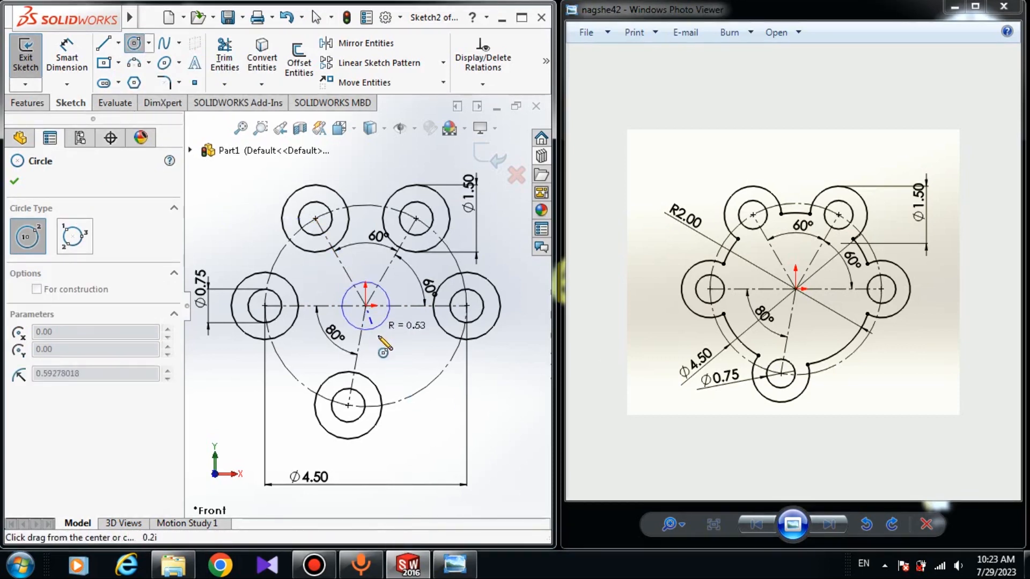
{"action": "left_click", "coordinate": [403, 378]}
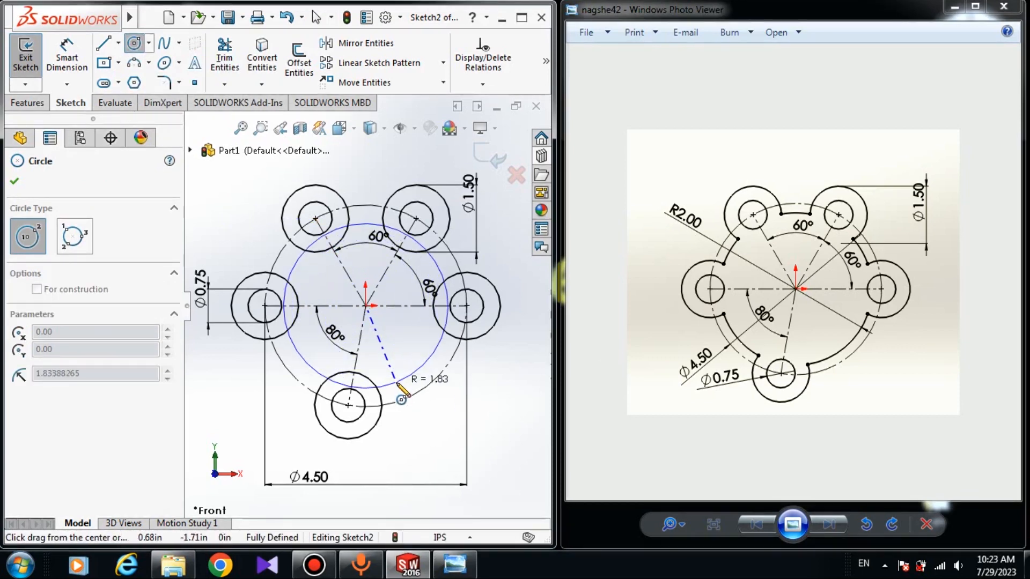
{"action": "key", "text": "Escape"}
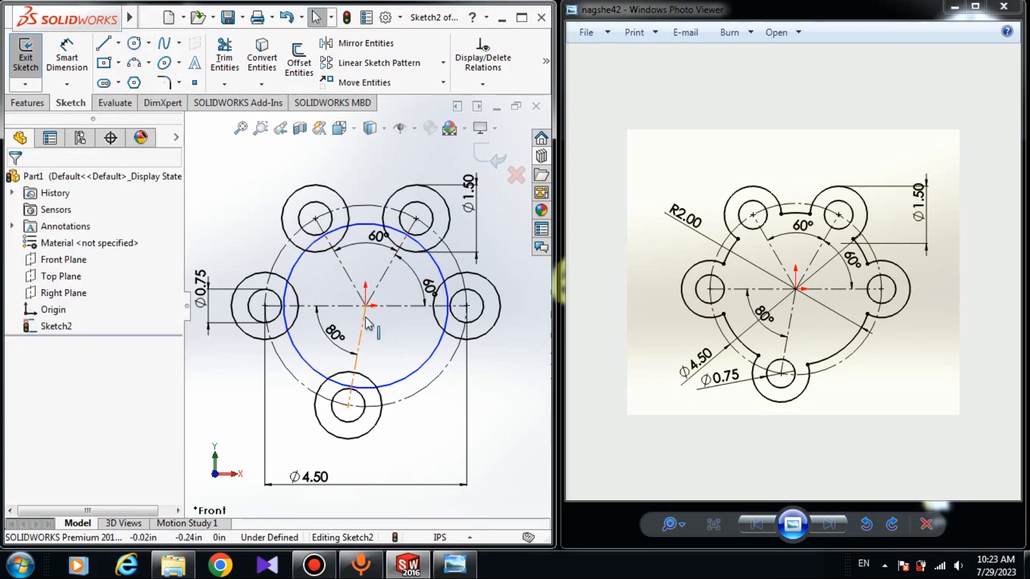
- Dimension the origin-centered solid circle to a diameter of 4 in
{"action": "left_click", "coordinate": [67, 57]}
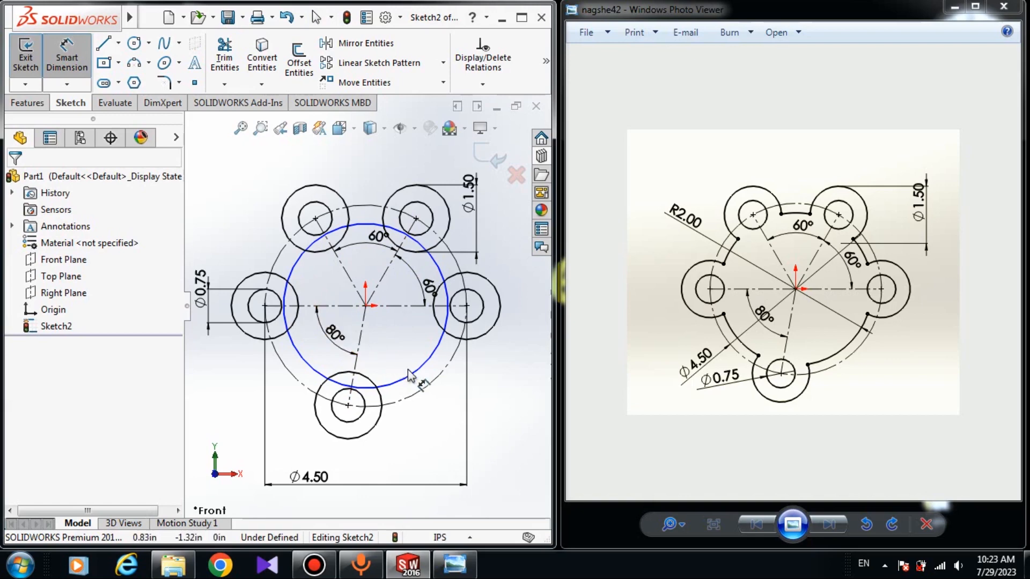
{"action": "left_click", "coordinate": [394, 383]}
{"action": "left_click", "coordinate": [402, 463]}
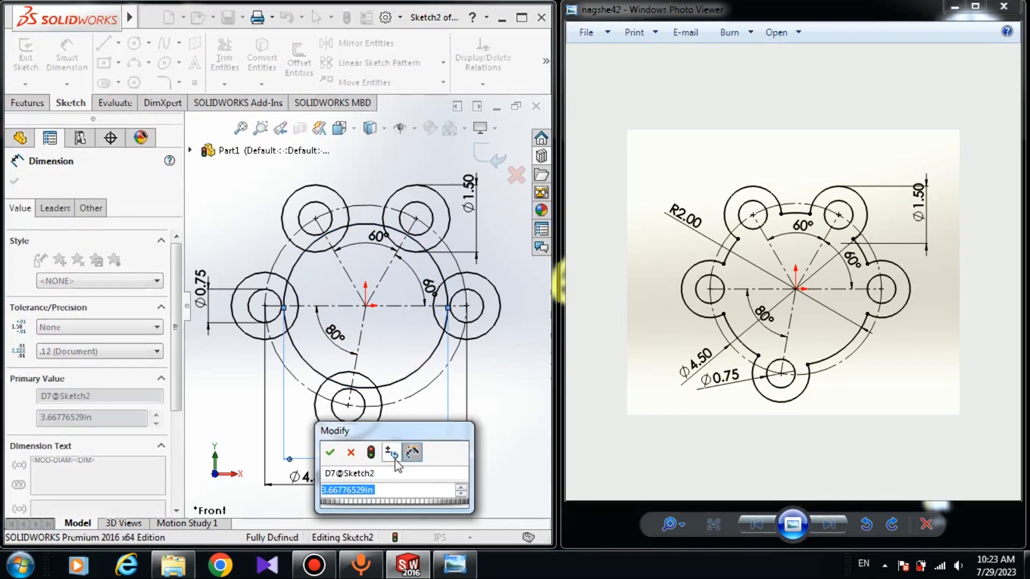
{"action": "type", "text": "4"}
{"action": "key", "text": "Return"}
{"action": "key", "text": "Escape"}
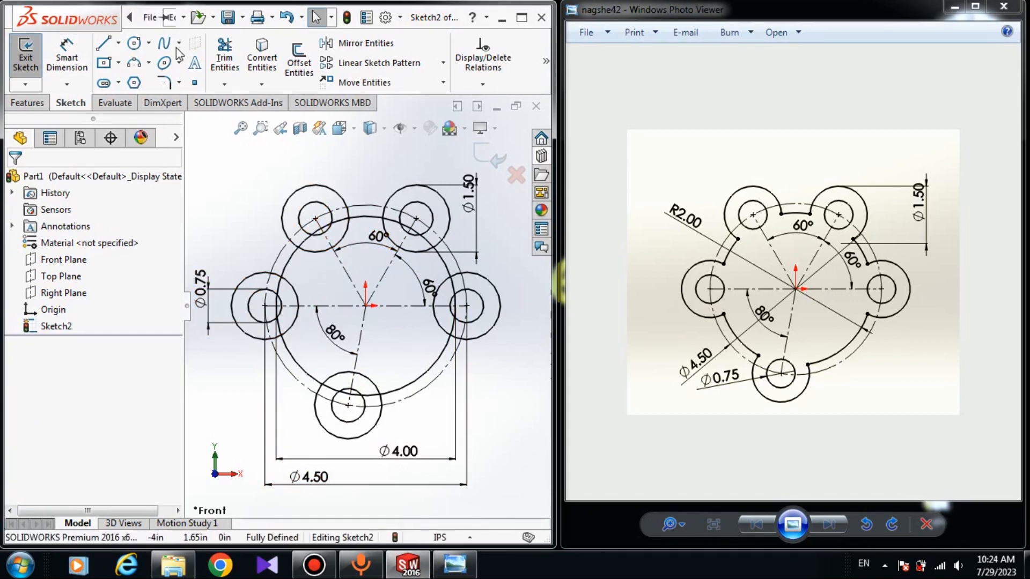
- Power-trim the upper-left lobe's inner arc and the portion of the 4 in circle running through that lobe
{"action": "left_click", "coordinate": [224, 58]}
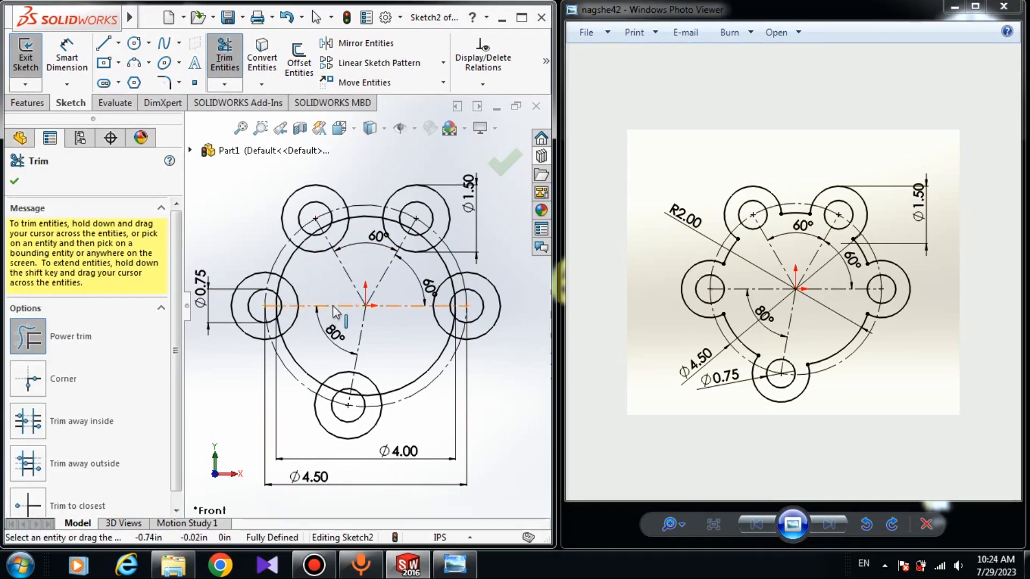
{"action": "scroll", "coordinate": [333, 304], "scroll_direction": "down", "scroll_amount": 3}
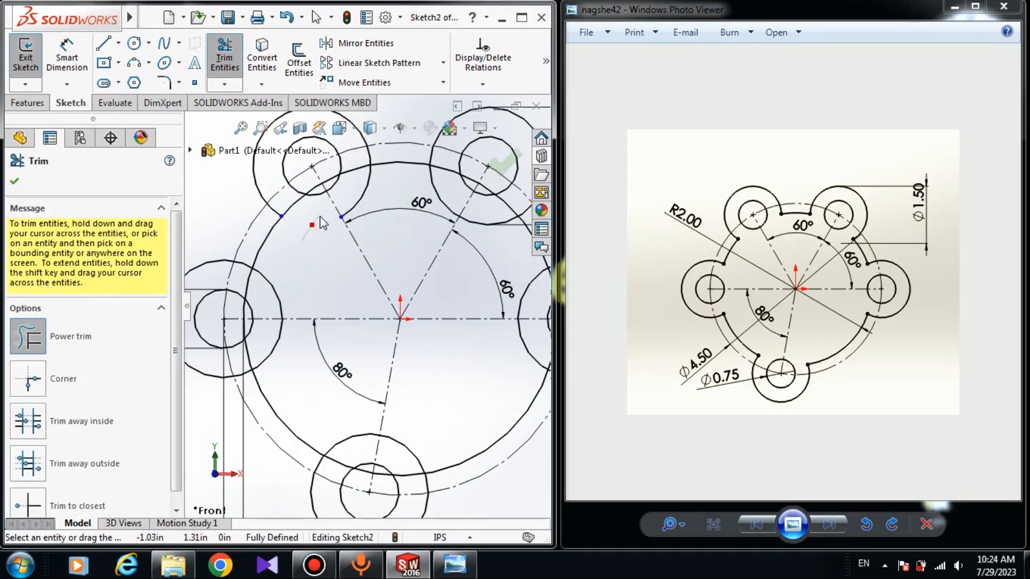
{"action": "left_click_drag", "start_coordinate": [320, 217], "coordinate": [390, 177]}
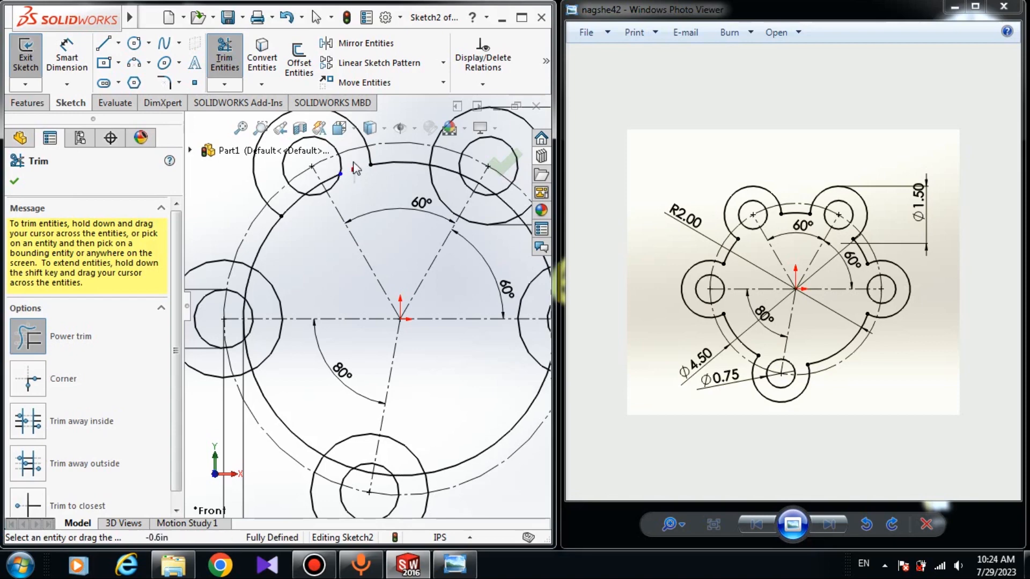
{"action": "scroll", "coordinate": [358, 199], "scroll_direction": "down", "scroll_amount": 4}
{"action": "mouse_move", "coordinate": [359, 213]}
{"action": "left_mouse_down"}
{"action": "mouse_move", "coordinate": [303, 211]}
{"action": "mouse_move", "coordinate": [281, 303]}
{"action": "left_mouse_up"}
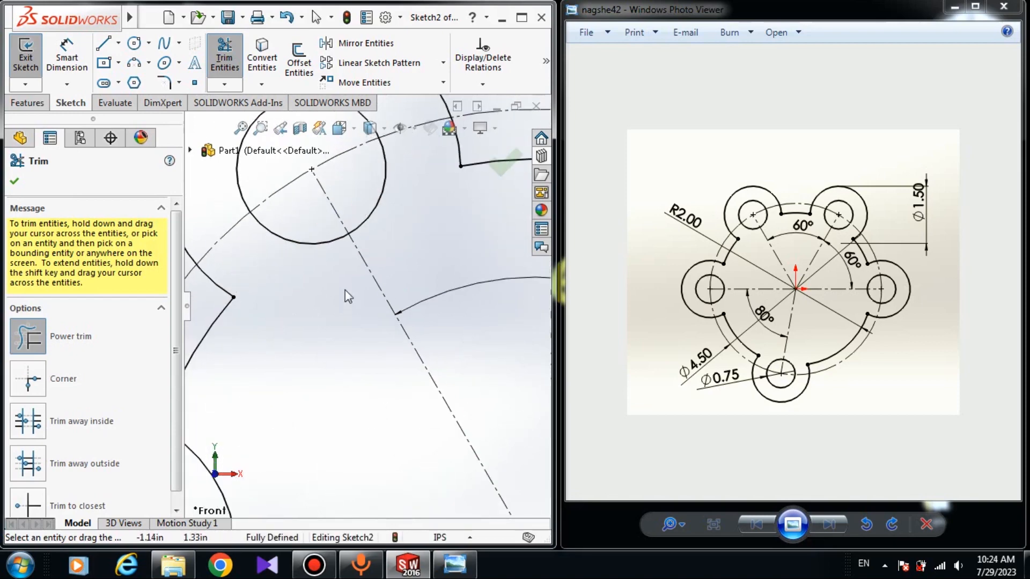
- Trim the inner arcs and the crossing portions of the 4 in circle at the upper-right and right lobes
{"action": "scroll", "coordinate": [346, 292], "scroll_direction": "up", "scroll_amount": 3}
{"action": "scroll", "coordinate": [438, 339], "scroll_direction": "down", "scroll_amount": 4}
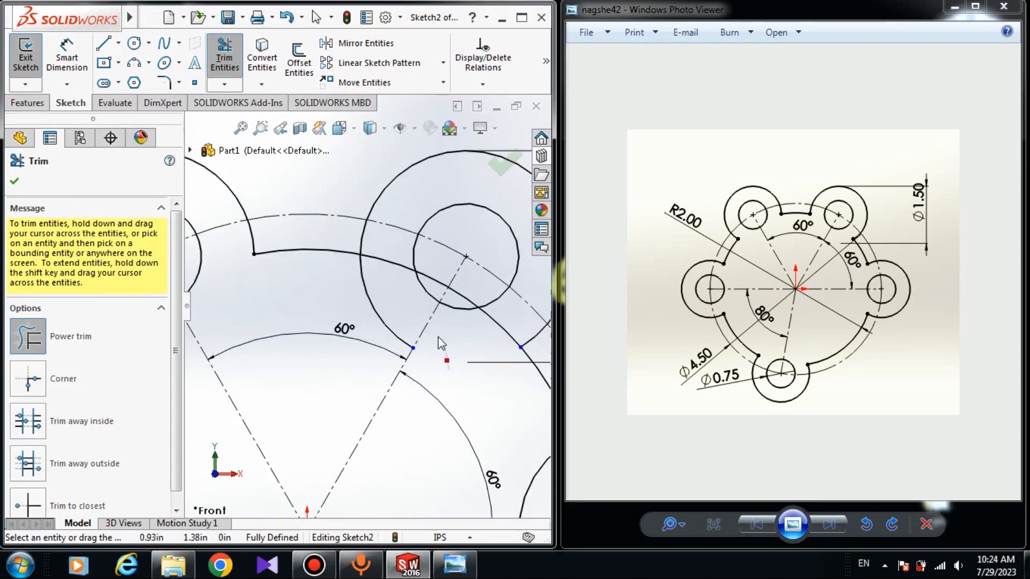
{"action": "left_click_drag", "start_coordinate": [397, 270], "coordinate": [403, 250]}
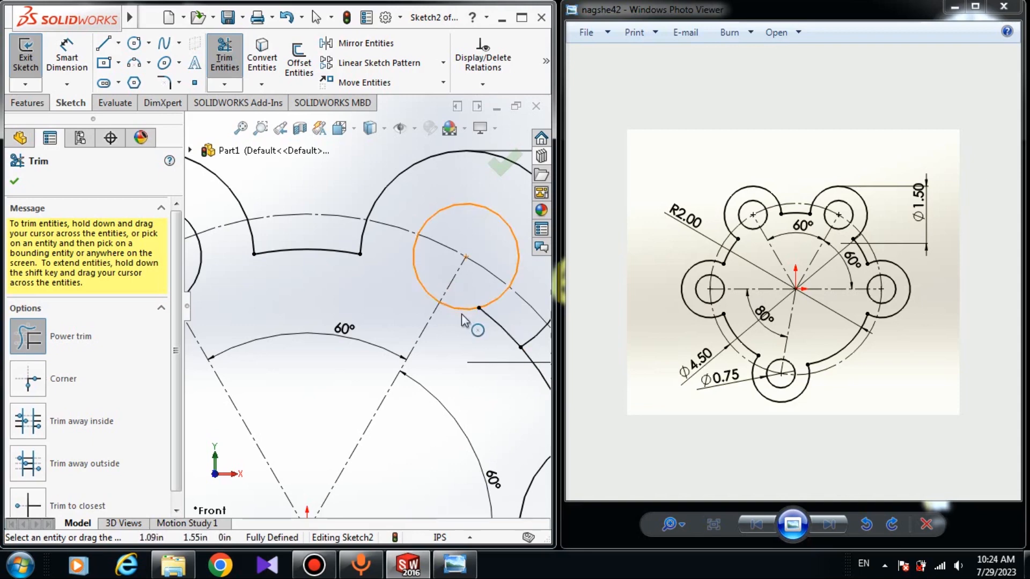
{"action": "scroll", "coordinate": [461, 314], "scroll_direction": "up", "scroll_amount": 3}
{"action": "left_click_drag", "start_coordinate": [430, 320], "coordinate": [427, 311]}
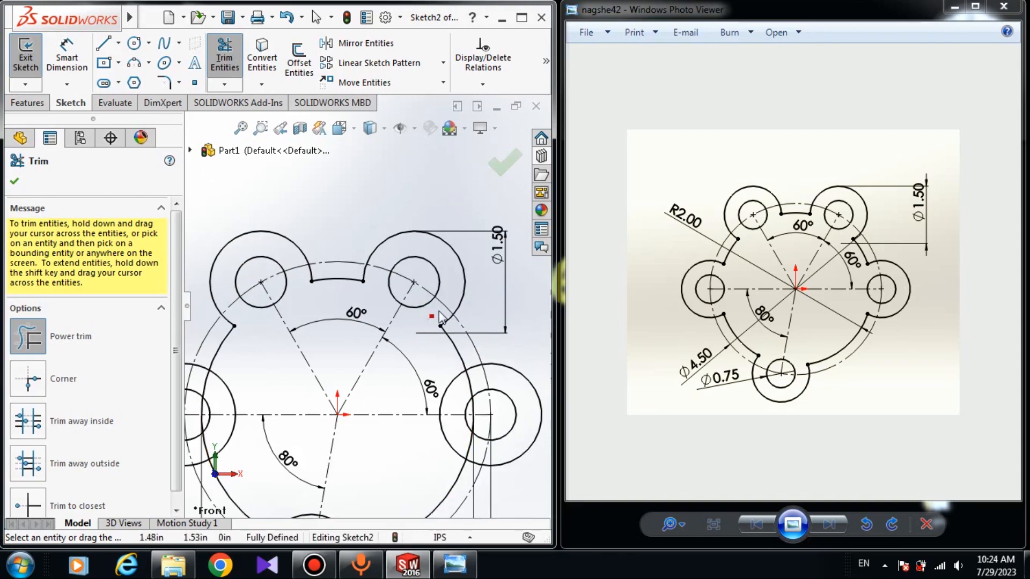
{"action": "scroll", "coordinate": [469, 412], "scroll_direction": "down", "scroll_amount": 3}
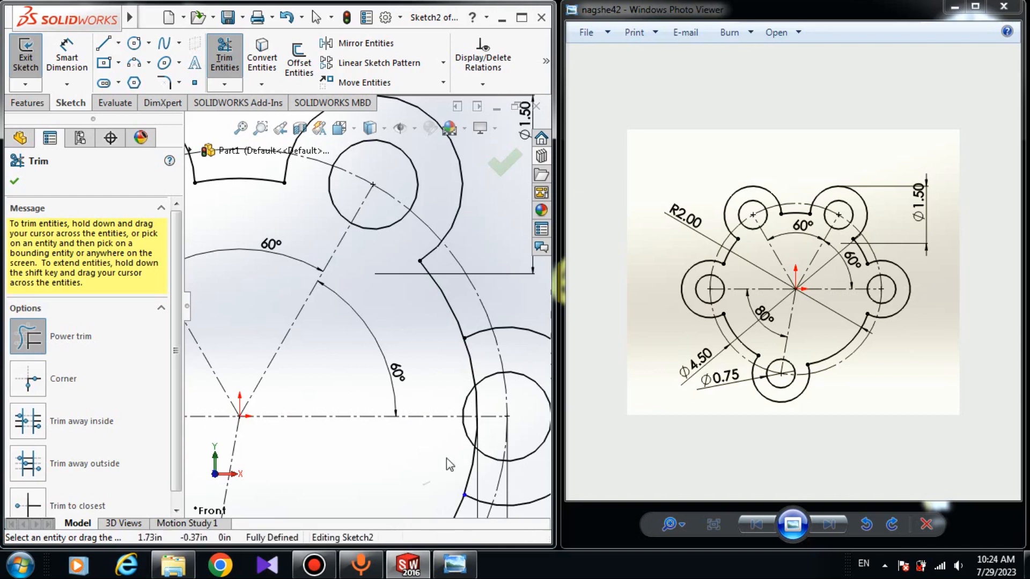
{"action": "mouse_move", "coordinate": [446, 457]}
{"action": "left_mouse_down"}
{"action": "mouse_move", "coordinate": [487, 472]}
{"action": "mouse_move", "coordinate": [494, 432]}
{"action": "mouse_move", "coordinate": [474, 438]}
{"action": "mouse_move", "coordinate": [487, 391]}
{"action": "mouse_move", "coordinate": [483, 405]}
{"action": "mouse_move", "coordinate": [480, 351]}
{"action": "mouse_move", "coordinate": [449, 386]}
{"action": "left_mouse_up"}
- Trim the lowest lobe's inner arc and the portions of the 4 in circle passing through that lobe
{"action": "scroll", "coordinate": [406, 376], "scroll_direction": "up", "scroll_amount": 3}
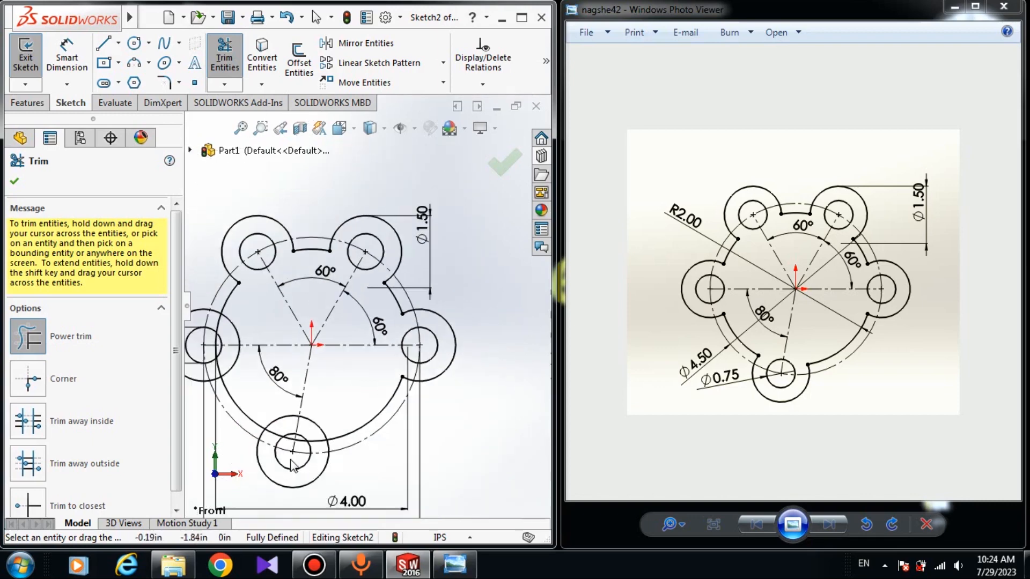
{"action": "scroll", "coordinate": [349, 360], "scroll_direction": "down", "scroll_amount": 5}
{"action": "scroll", "coordinate": [359, 356], "scroll_direction": "down", "scroll_amount": 2}
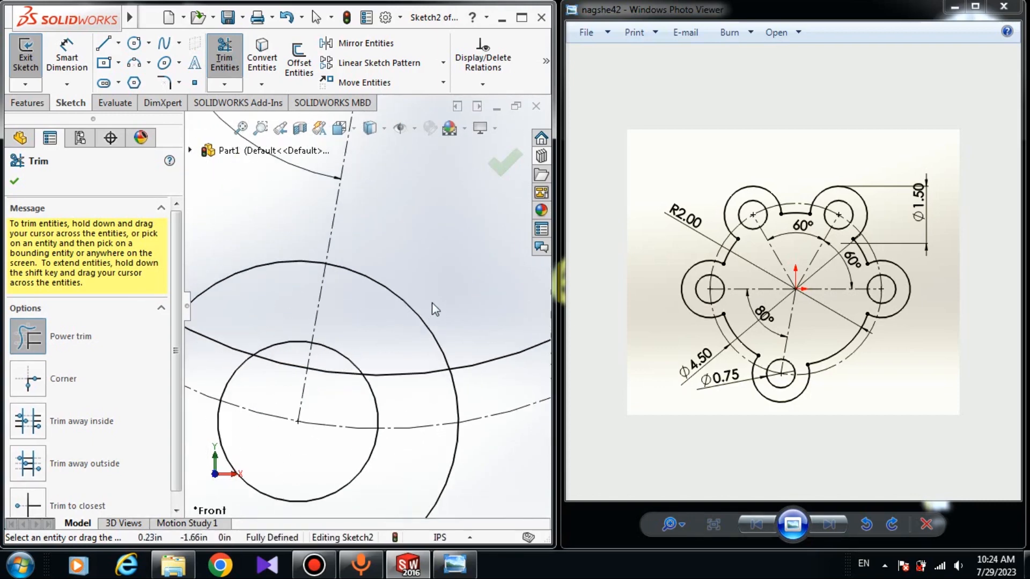
{"action": "mouse_move", "coordinate": [435, 302]}
{"action": "left_mouse_down"}
{"action": "mouse_move", "coordinate": [403, 340]}
{"action": "mouse_move", "coordinate": [419, 391]}
{"action": "left_mouse_up"}
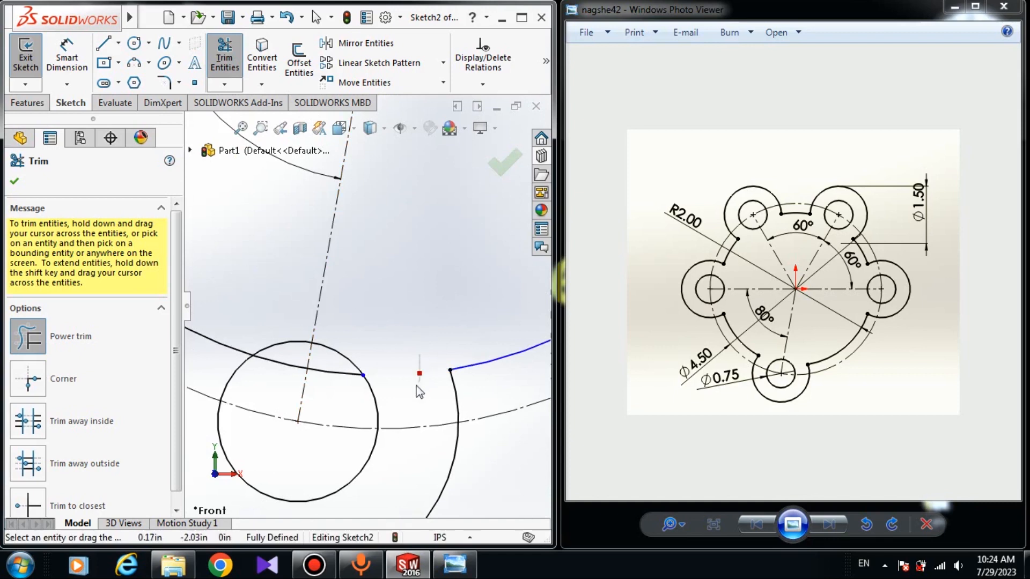
{"action": "mouse_move", "coordinate": [326, 398]}
{"action": "left_mouse_down"}
{"action": "mouse_move", "coordinate": [326, 366]}
{"action": "mouse_move", "coordinate": [258, 349]}
{"action": "mouse_move", "coordinate": [249, 326]}
{"action": "mouse_move", "coordinate": [230, 351]}
{"action": "left_mouse_up"}
{"action": "scroll", "coordinate": [220, 358], "scroll_direction": "up", "scroll_amount": 4}
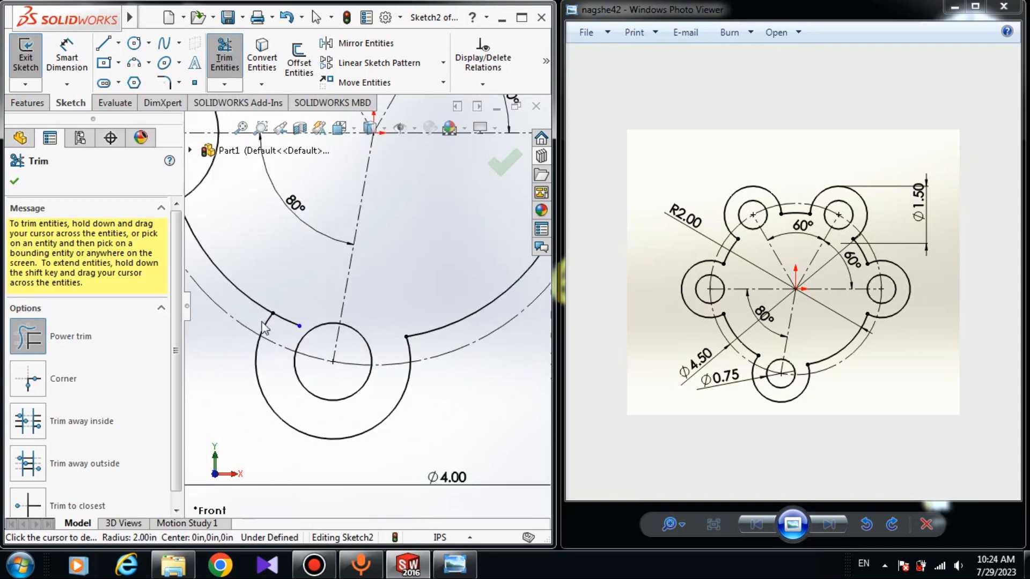
{"action": "scroll", "coordinate": [267, 319], "scroll_direction": "down", "scroll_amount": 5}
- Trim the left lobe's inner arc and the portions of the 4 in circle passing through that lobe and its hole
{"action": "scroll", "coordinate": [375, 285], "scroll_direction": "up", "scroll_amount": 5}
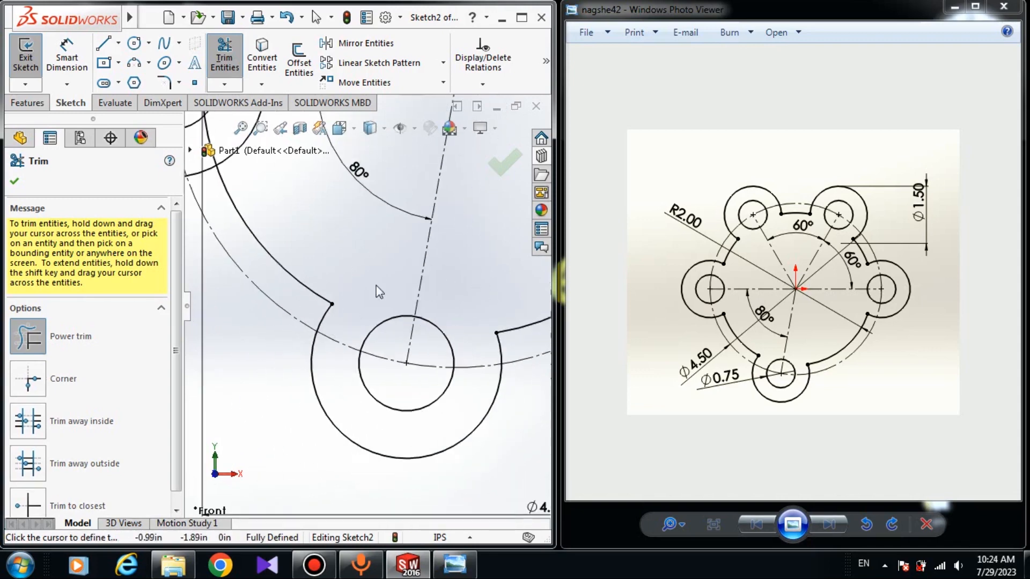
{"action": "scroll", "coordinate": [222, 272], "scroll_direction": "down", "scroll_amount": 4}
{"action": "scroll", "coordinate": [222, 273], "scroll_direction": "down", "scroll_amount": 3}
{"action": "left_click_drag", "start_coordinate": [375, 169], "coordinate": [320, 236]}
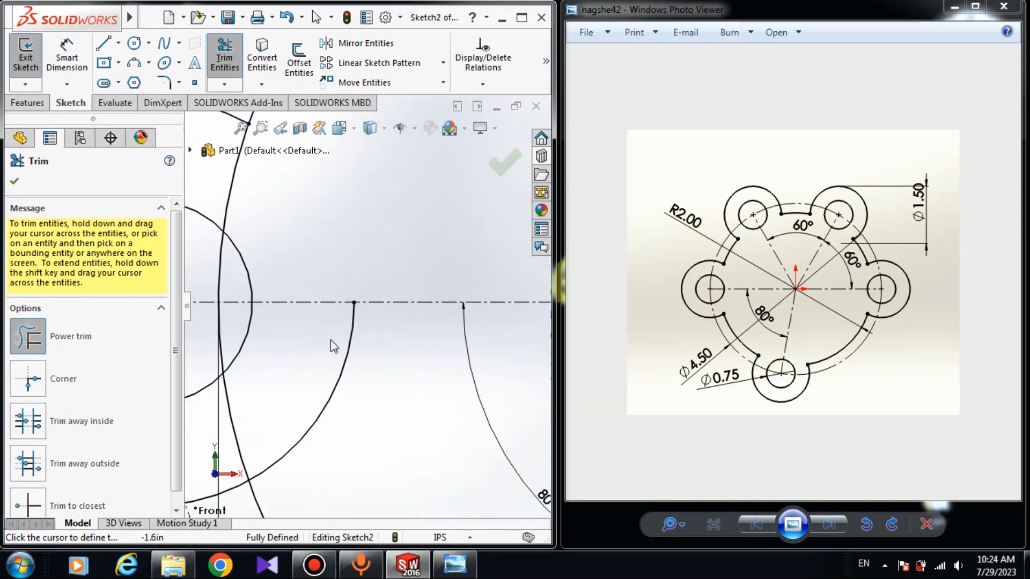
{"action": "left_click_drag", "start_coordinate": [361, 380], "coordinate": [341, 390]}
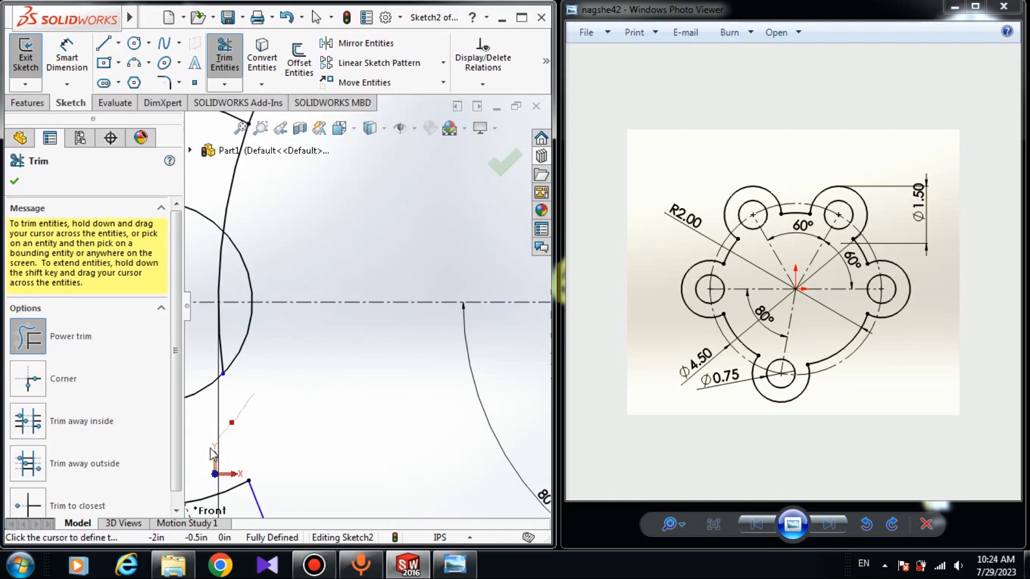
{"action": "left_click_drag", "start_coordinate": [210, 450], "coordinate": [209, 452]}
{"action": "scroll", "coordinate": [196, 288], "scroll_direction": "up", "scroll_amount": 2}
{"action": "scroll", "coordinate": [225, 284], "scroll_direction": "down", "scroll_amount": 3}
{"action": "scroll", "coordinate": [246, 276], "scroll_direction": "up", "scroll_amount": 1}
{"action": "mouse_move", "coordinate": [328, 282]}
{"action": "left_mouse_down"}
{"action": "mouse_move", "coordinate": [299, 339]}
{"action": "mouse_move", "coordinate": [334, 321]}
{"action": "mouse_move", "coordinate": [321, 298]}
{"action": "left_mouse_up"}
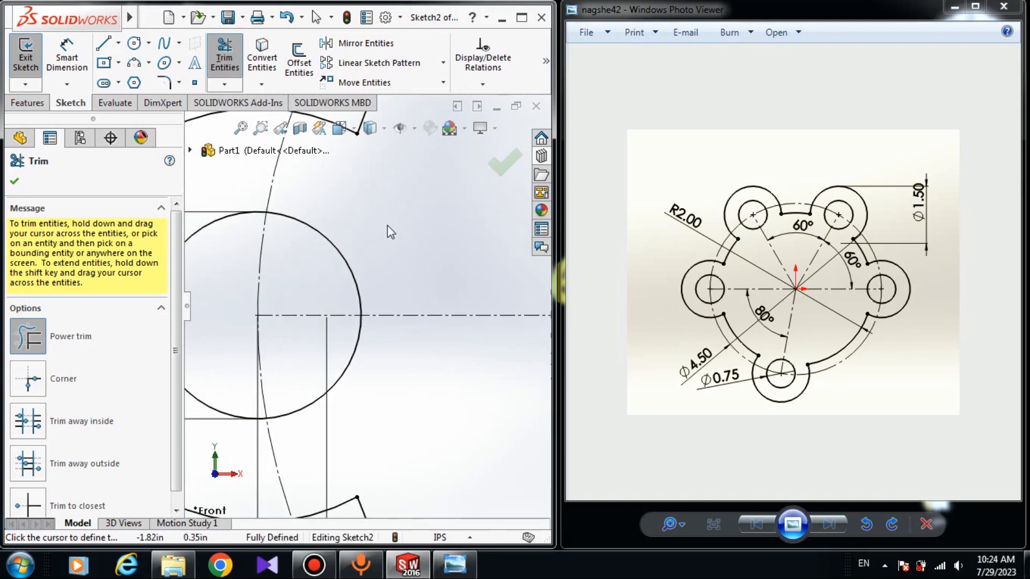
{"action": "scroll", "coordinate": [387, 226], "scroll_direction": "up", "scroll_amount": 5}
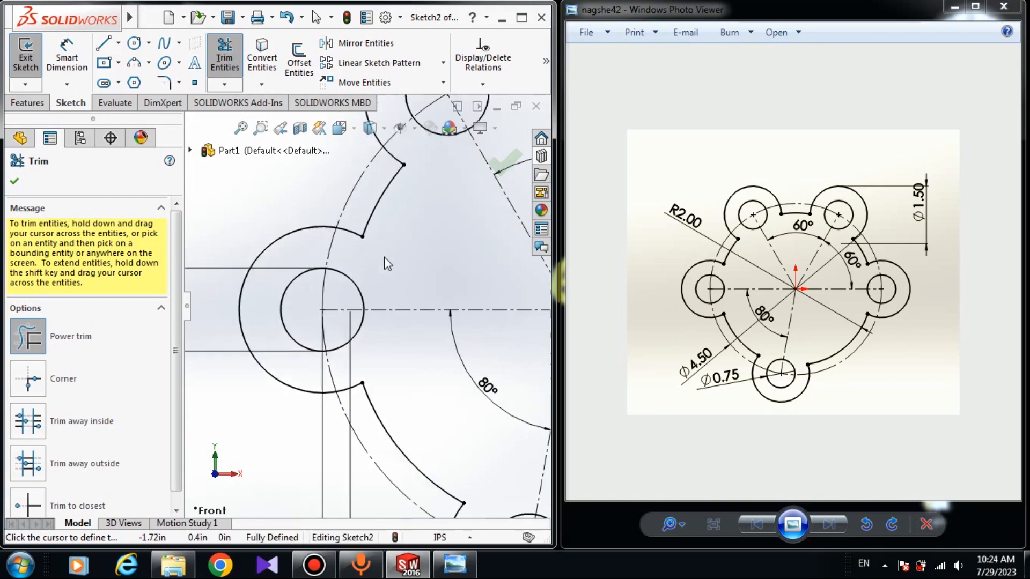
{"action": "left_click", "coordinate": [15, 182]}
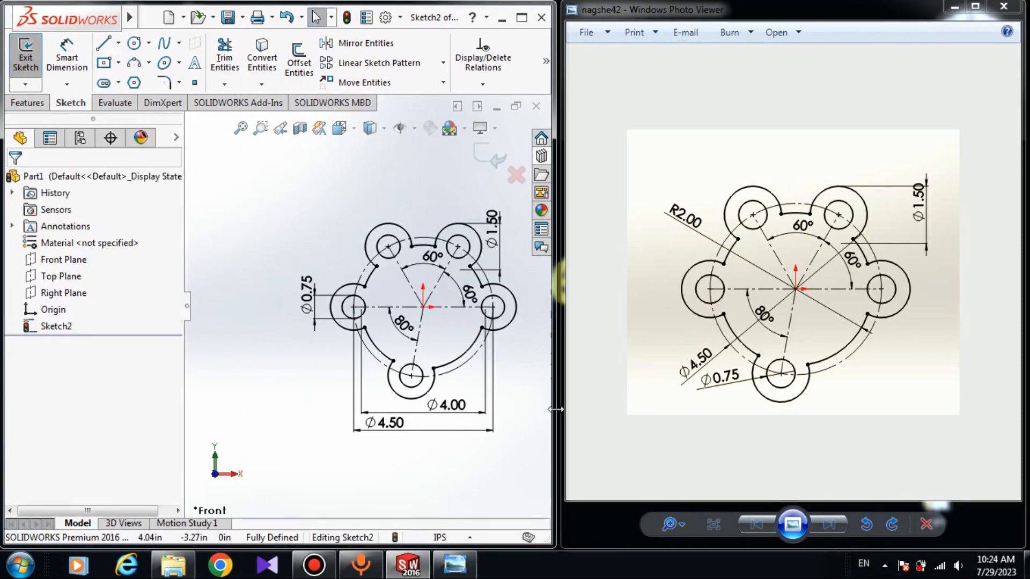
- Check the trimmed sketch against the reference drawing and minimize the reference image window
{"action": "scroll", "coordinate": [354, 310], "scroll_direction": "down", "scroll_amount": 3}
{"action": "scroll", "coordinate": [354, 310], "scroll_direction": "up", "scroll_amount": 1}
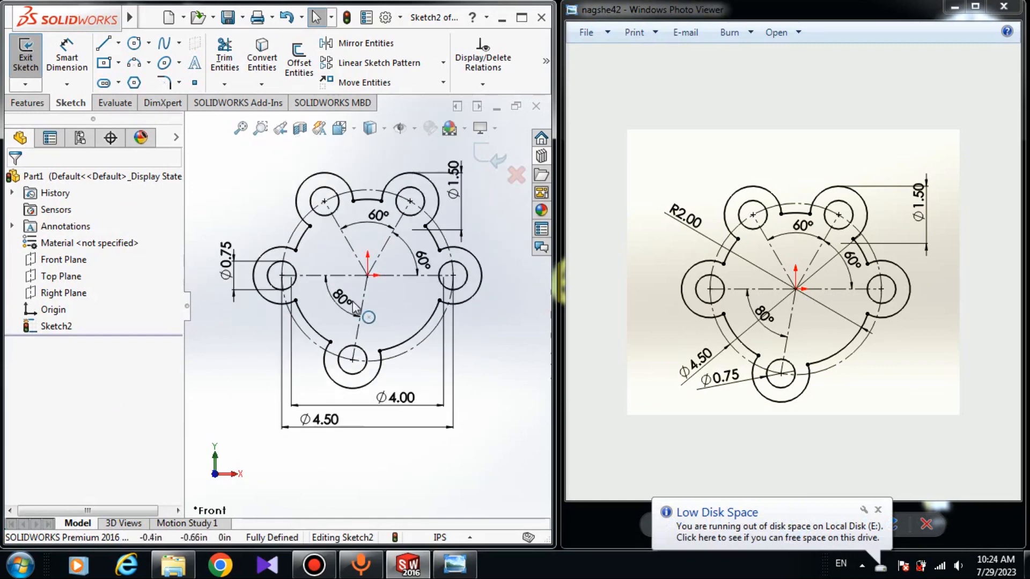
{"action": "left_click", "coordinate": [352, 360]}
{"action": "left_click", "coordinate": [498, 368]}
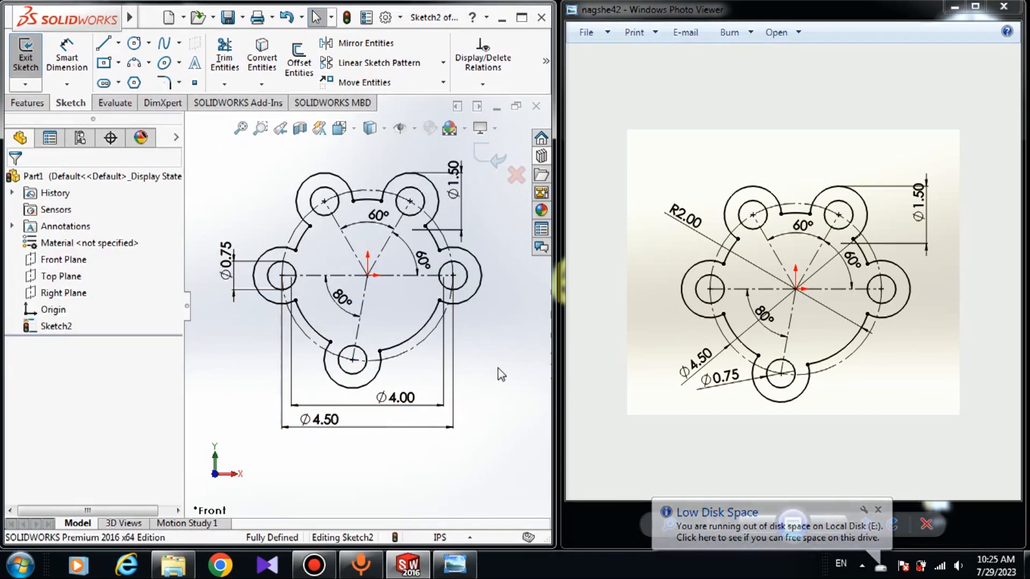
{"action": "left_click", "coordinate": [955, 8]}
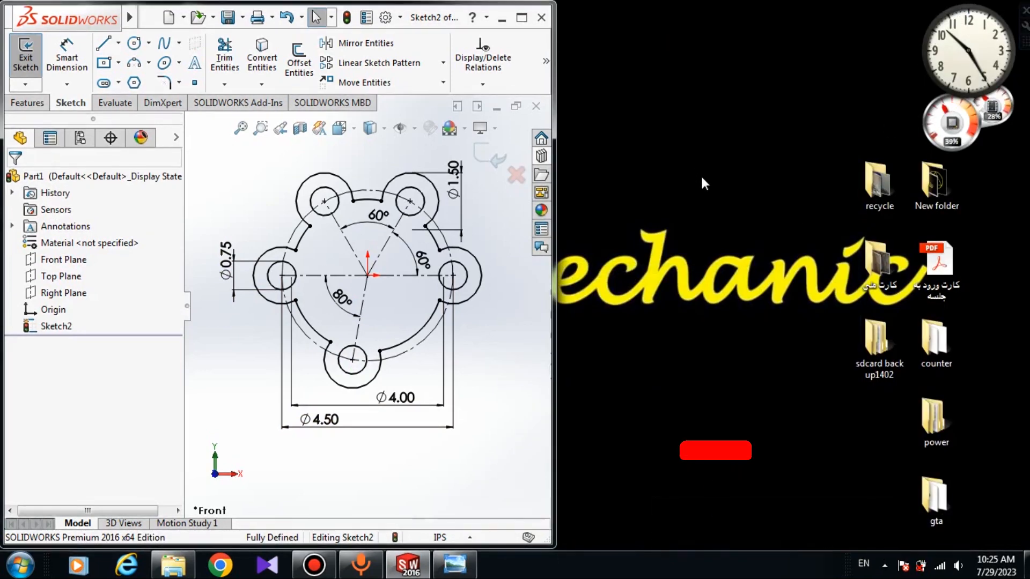